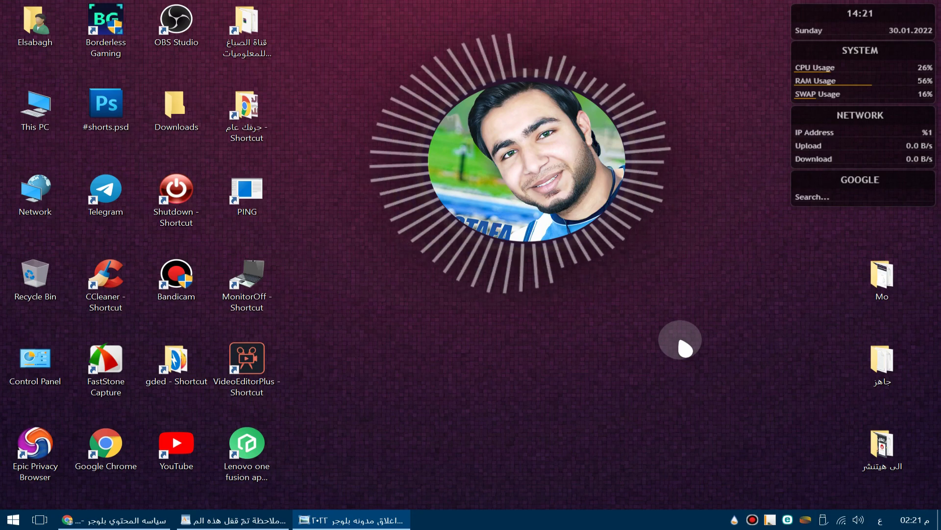
- Open the blog closure image in Windows Photo Viewer and examine its locked-blog notice up close
click(380, 520)
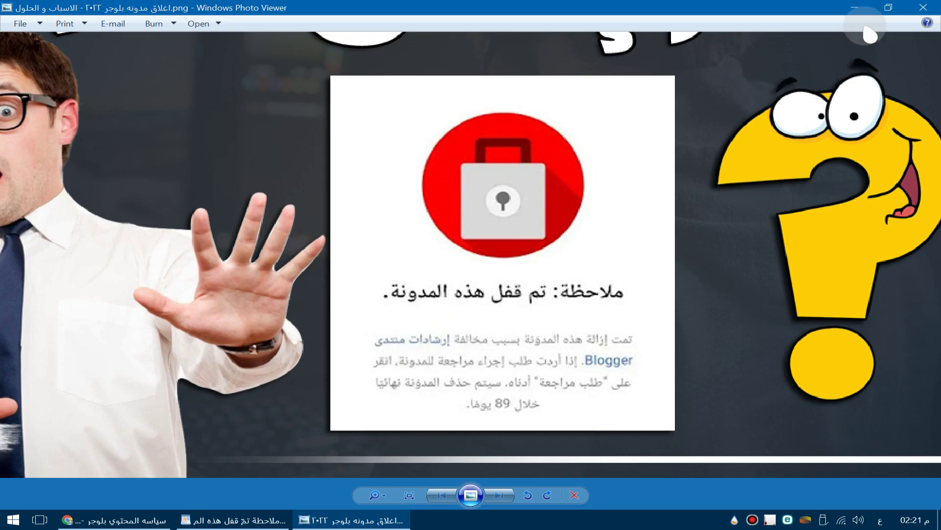
click(853, 7)
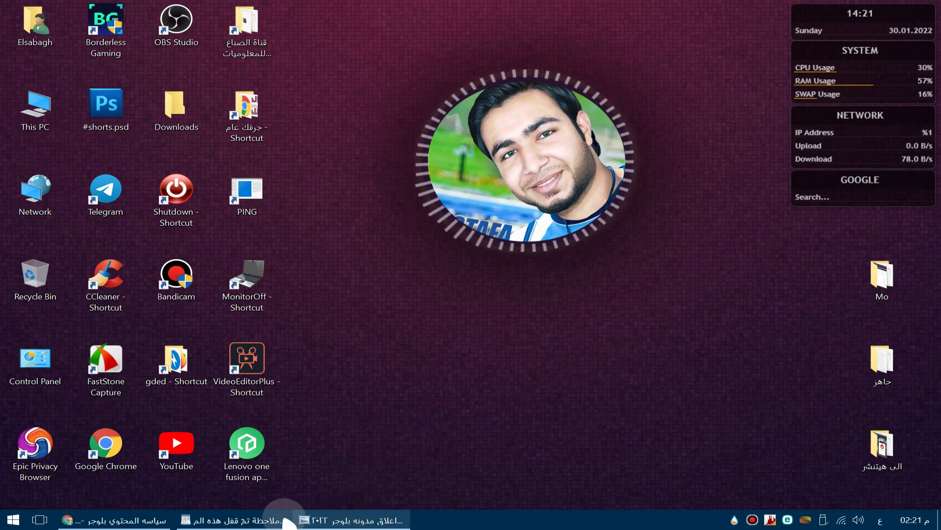
click(361, 519)
scroll(617, 304, down, 1)
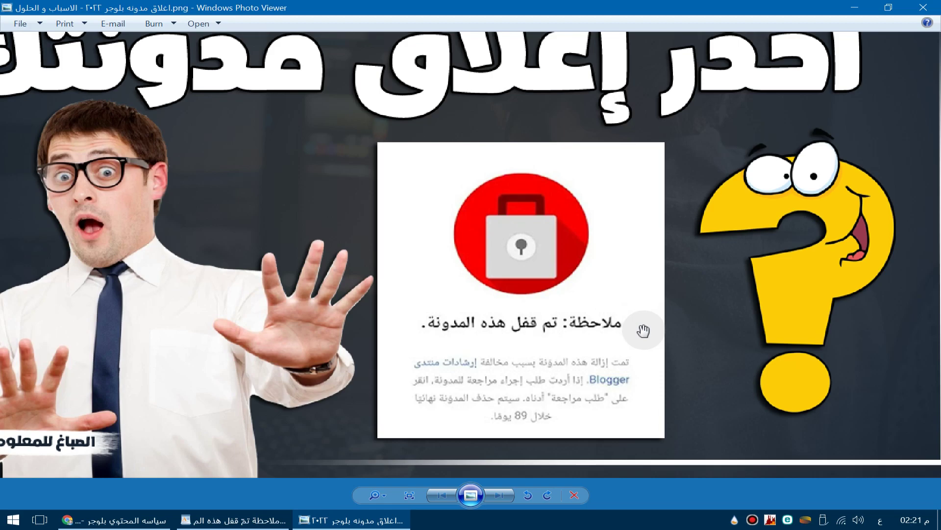
scroll(633, 327, up, 1)
drag(634, 328, 620, 301)
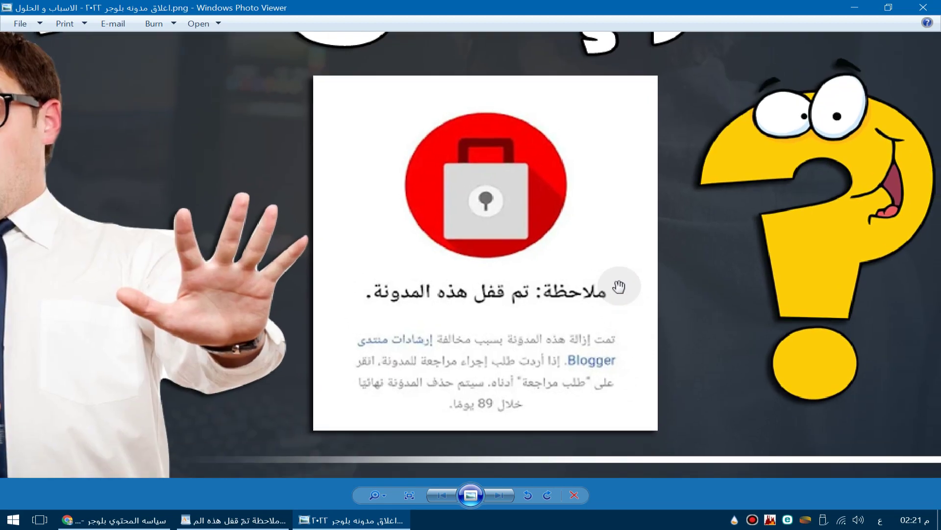
scroll(620, 289, up, 1)
scroll(568, 279, down, 1)
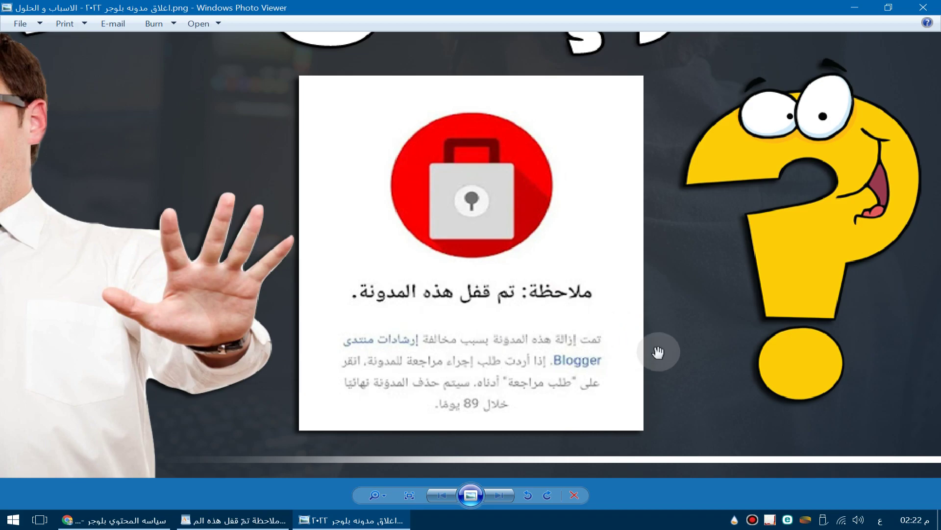
- Switch to Chrome and go from the Google results for "سياسه المحتوي بلوجر" to Blogger's content policy page
click(280, 520)
click(152, 522)
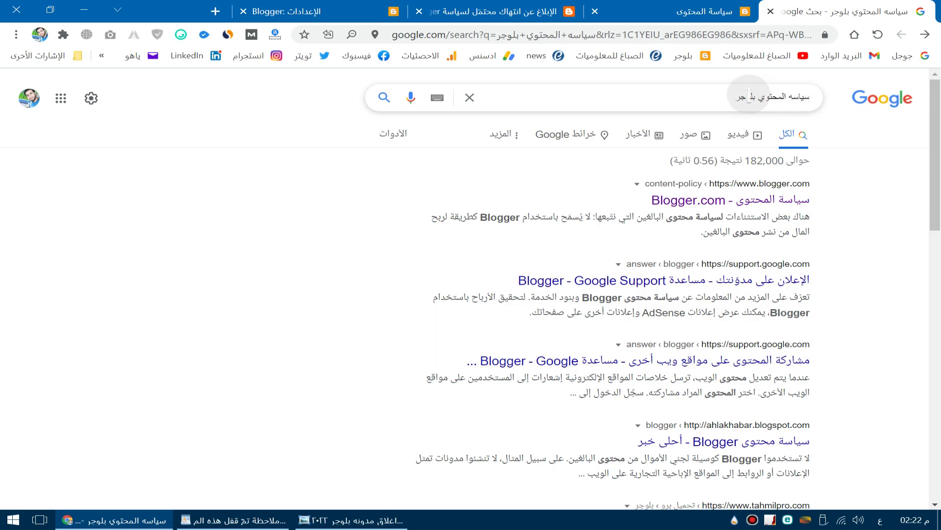
click(717, 96)
click(846, 113)
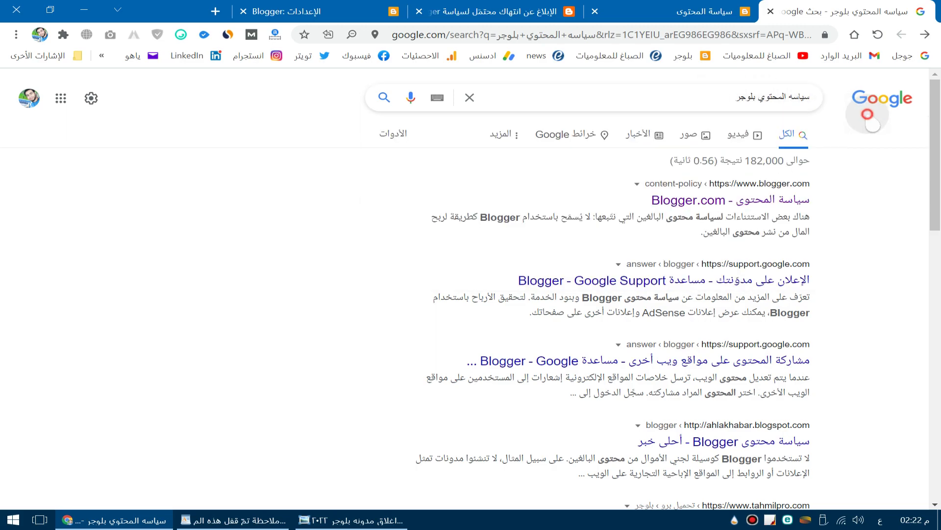
click(809, 209)
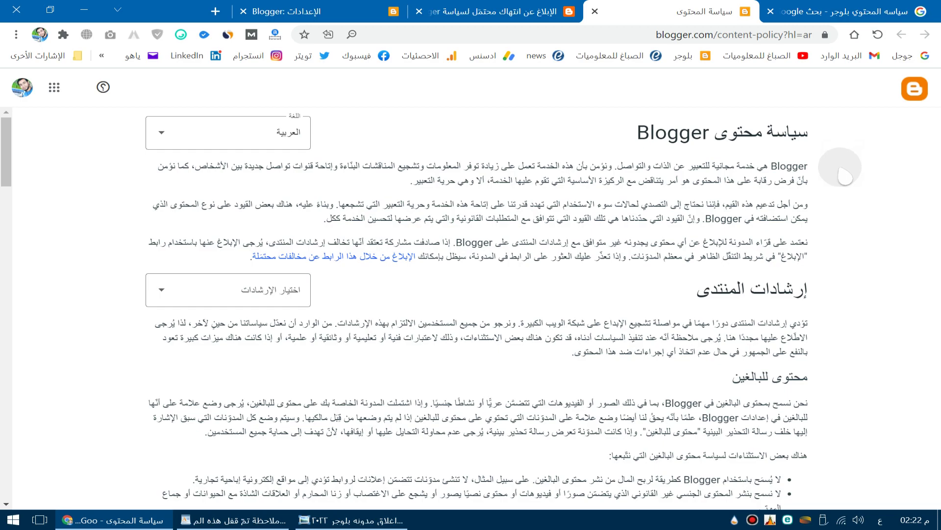
- Skim the Blogger content policy from its introduction to the misleading content section, and return to the beginning
scroll(821, 250, down, 1)
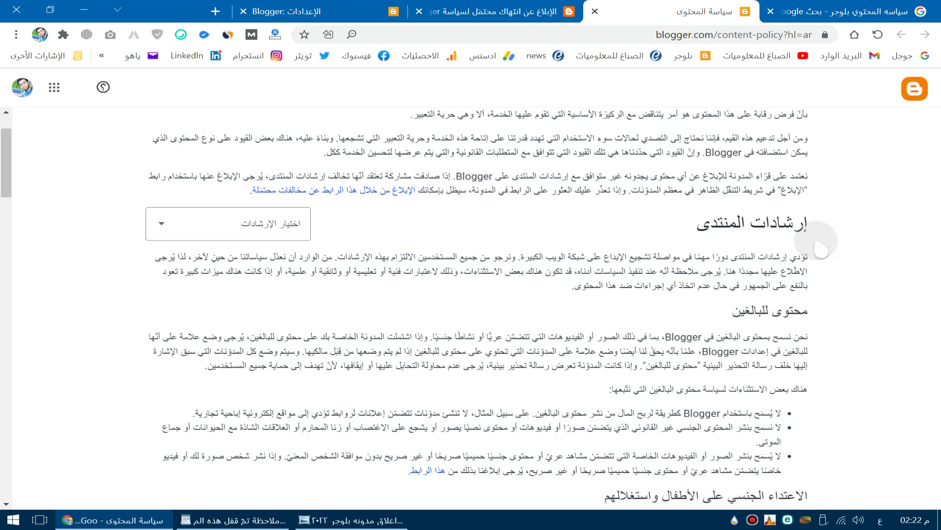
scroll(821, 250, down, 3)
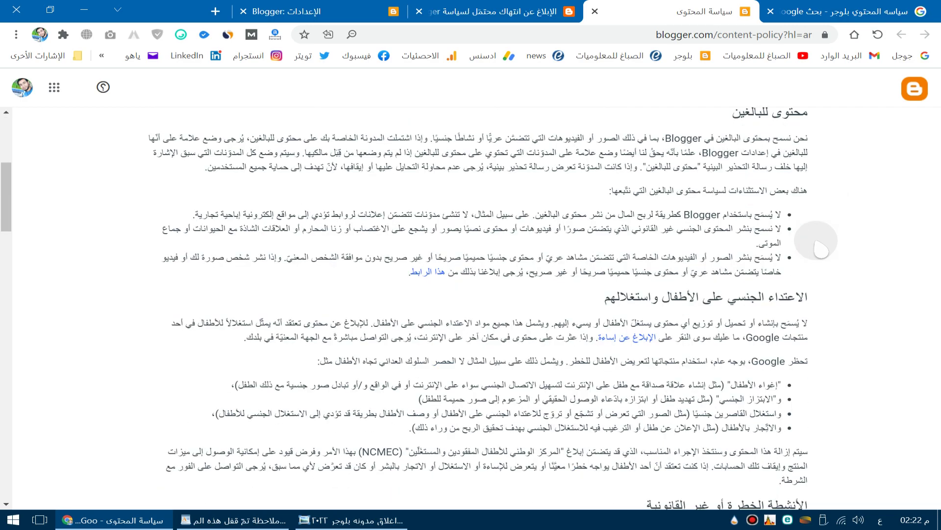
scroll(821, 250, down, 3)
scroll(824, 260, down, 3)
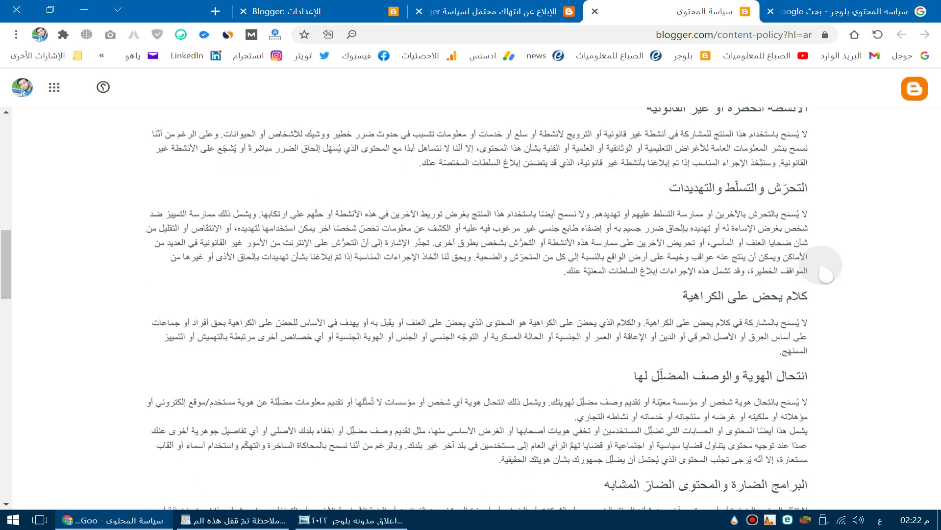
scroll(826, 274, down, 4)
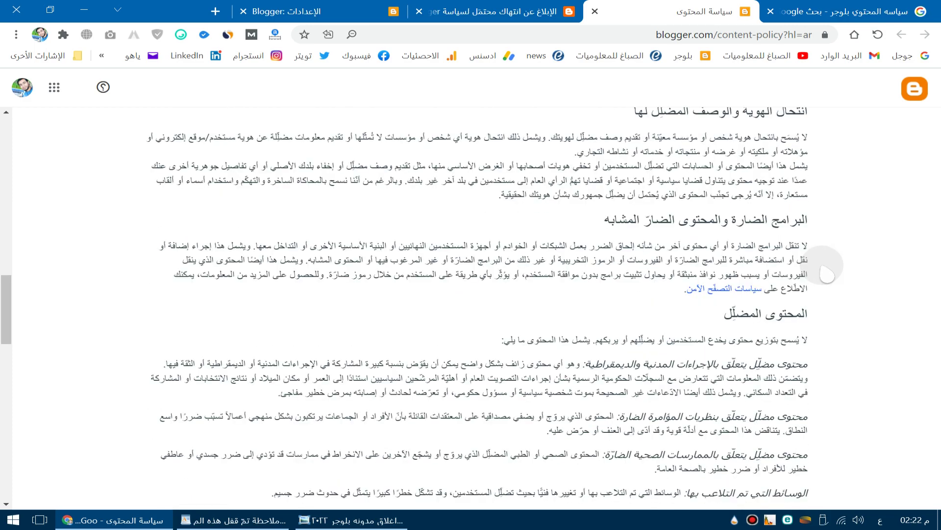
scroll(827, 273, down, 2)
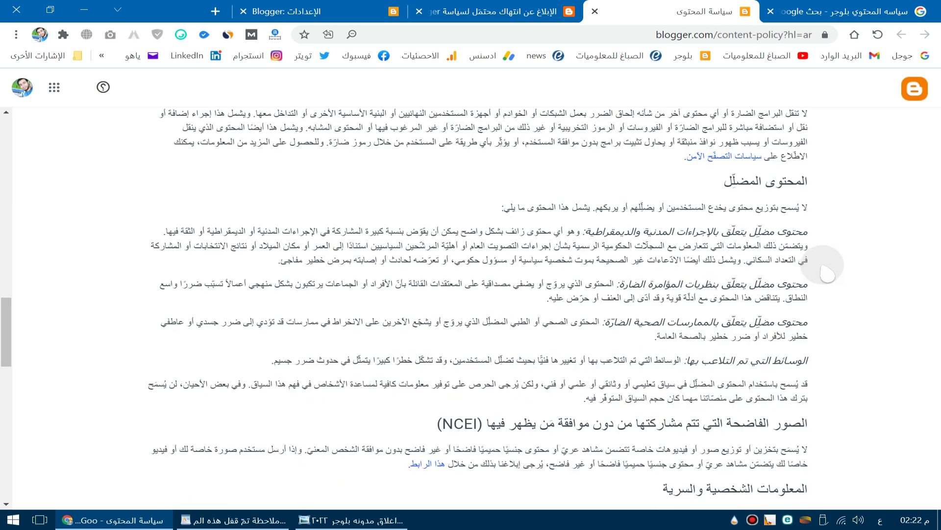
key(Home)
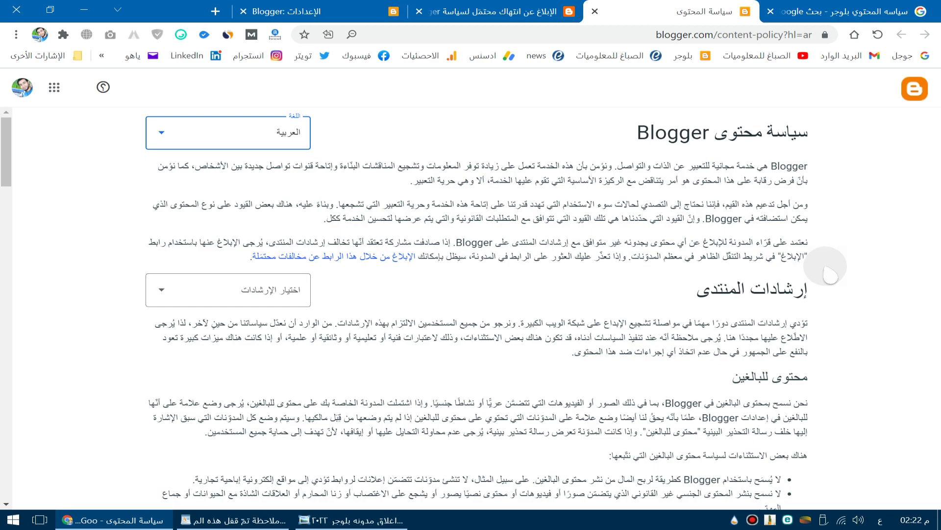
- Review the community guidelines from adult content through dangerous activities, harassment, hate speech, impersonation and malware to misleading content
scroll(831, 274, down, 2)
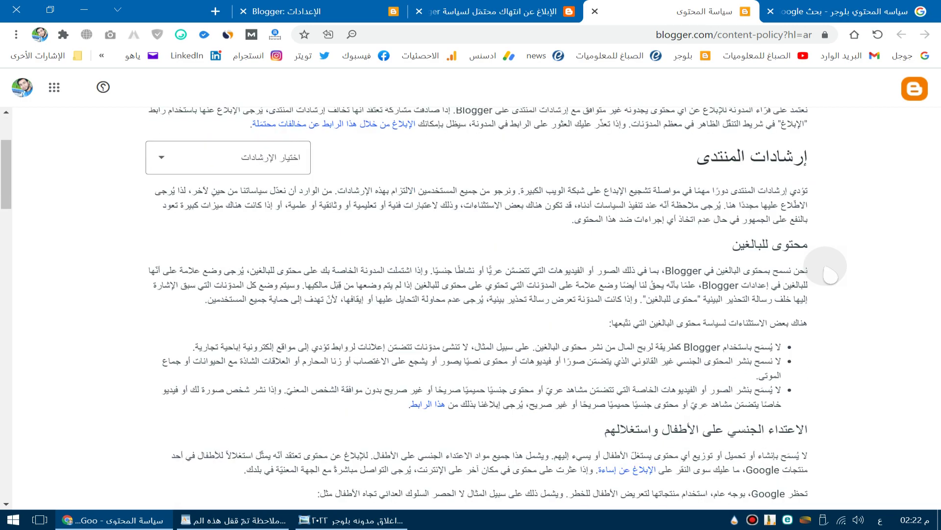
scroll(830, 275, down, 1)
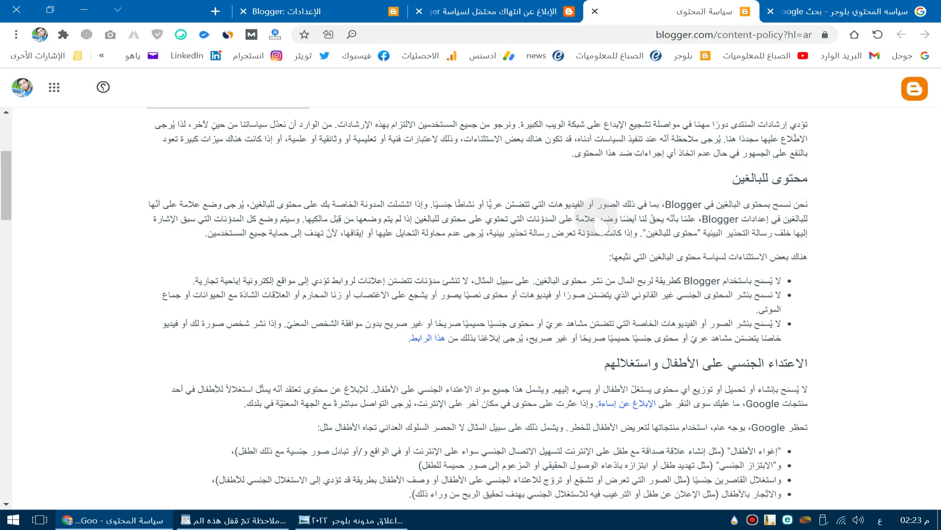
scroll(606, 212, down, 3)
scroll(595, 199, down, 4)
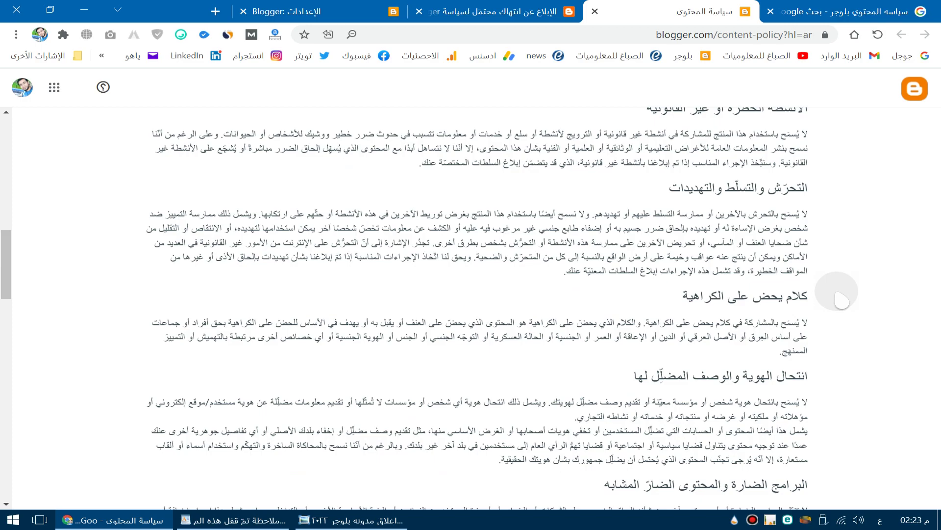
scroll(723, 253, up, 1)
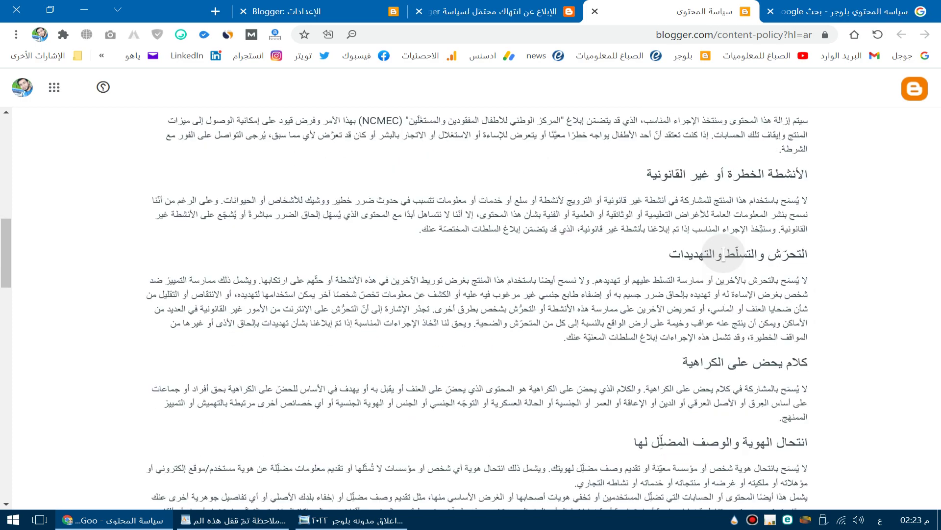
scroll(723, 253, up, 2)
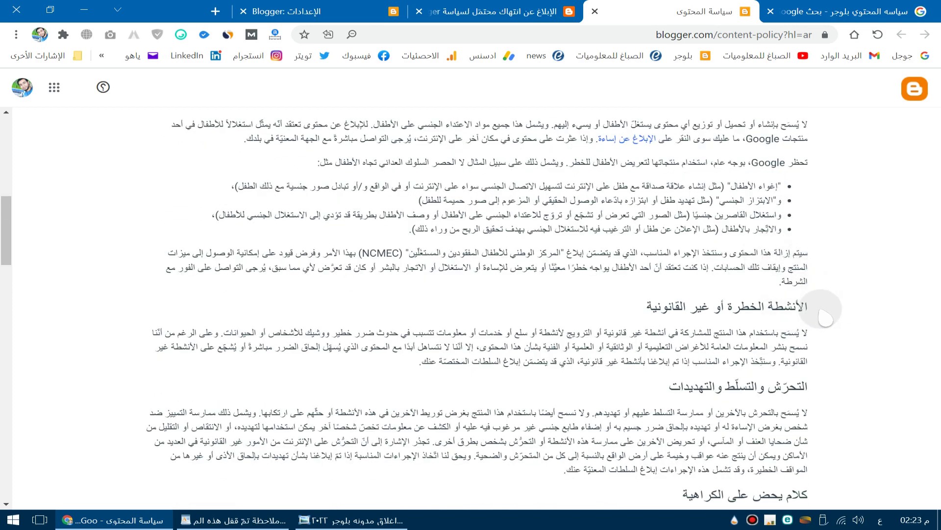
scroll(829, 320, down, 2)
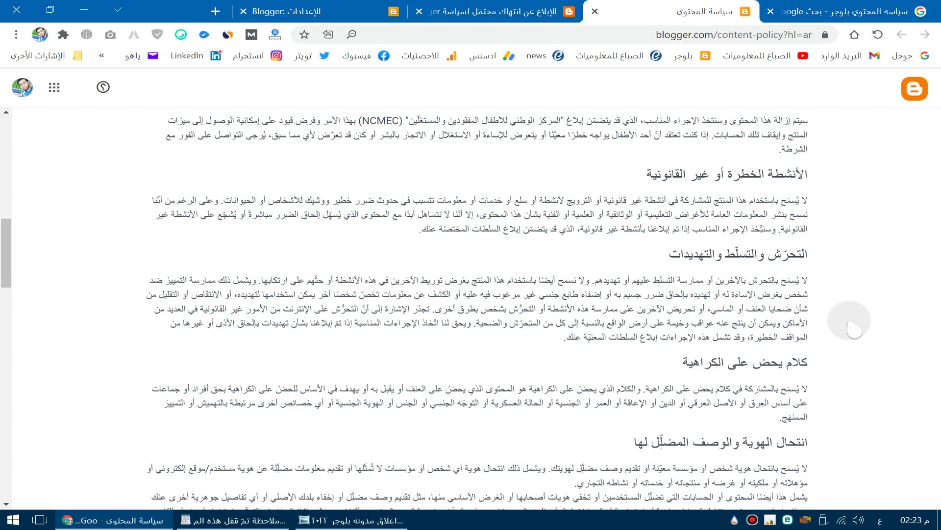
scroll(760, 343, down, 2)
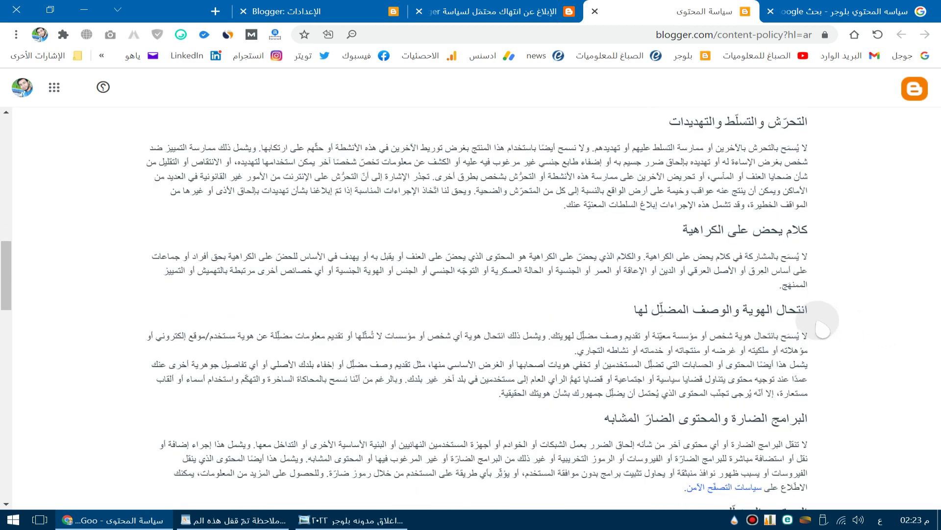
scroll(847, 340, down, 5)
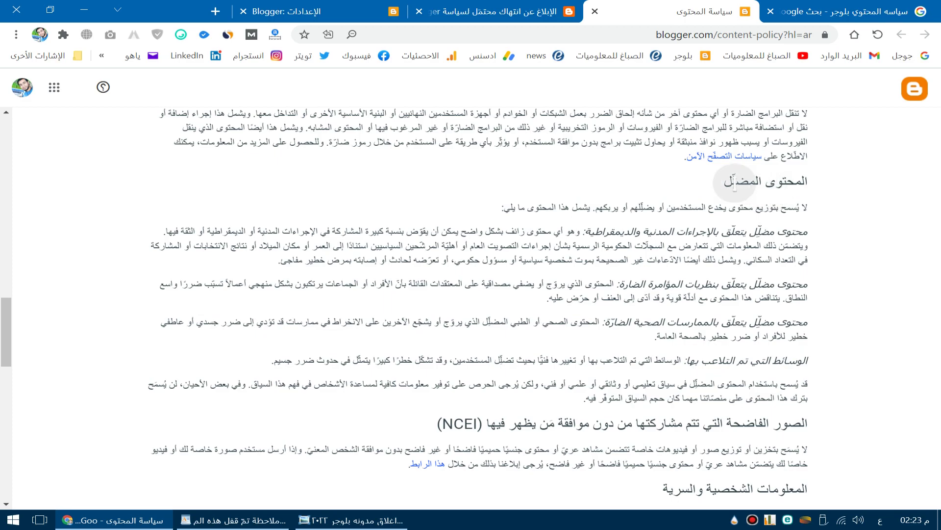
- Mark the misleading content heading "المحتوى المضلّل" and read on to the policy enforcement section
drag(716, 183, 825, 187)
scroll(760, 246, down, 2)
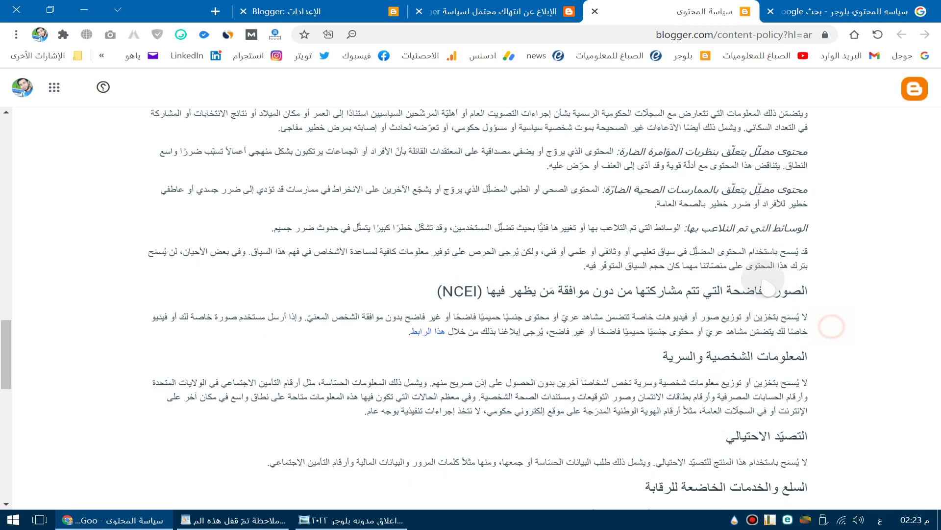
scroll(775, 337, down, 8)
scroll(757, 349, down, 1)
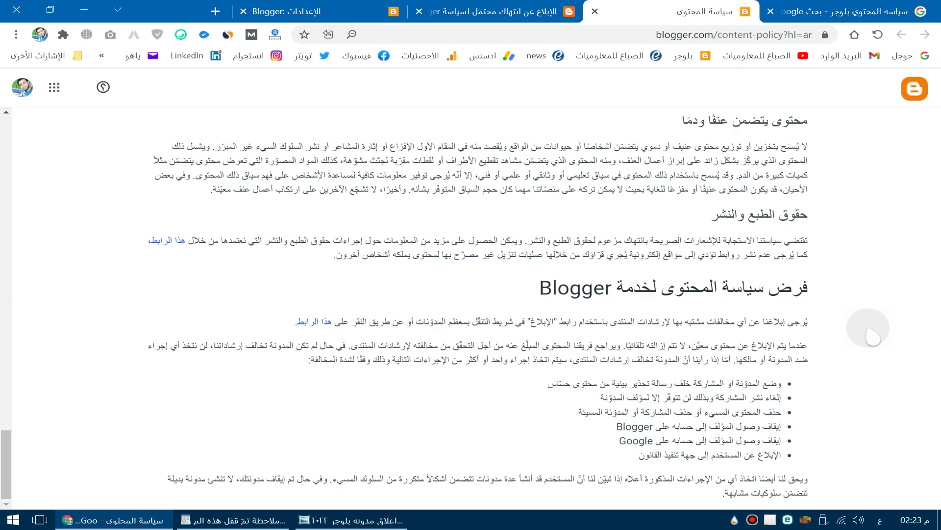
- Highlight the full paragraph under the unwanted content heading "المحتوى غير المرغوب فيه"
scroll(873, 336, up, 5)
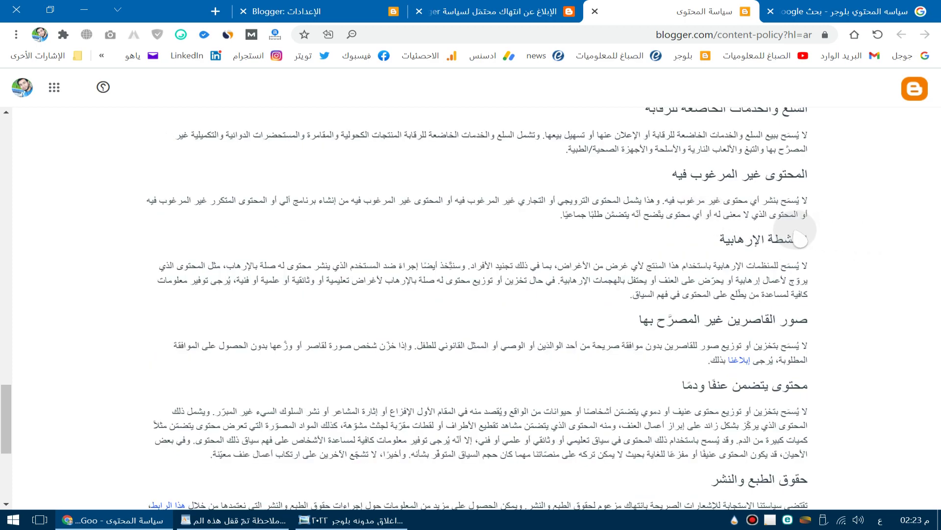
scroll(838, 249, up, 1)
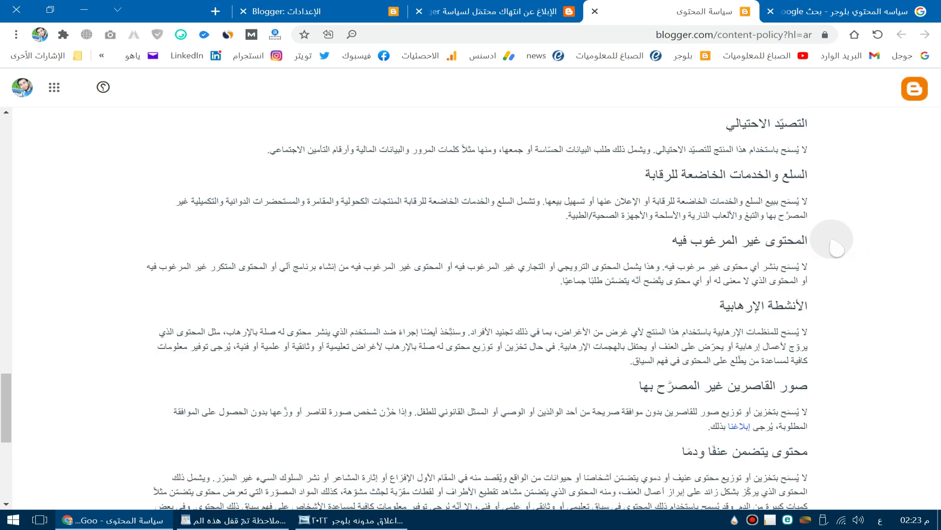
drag(551, 277, 846, 274)
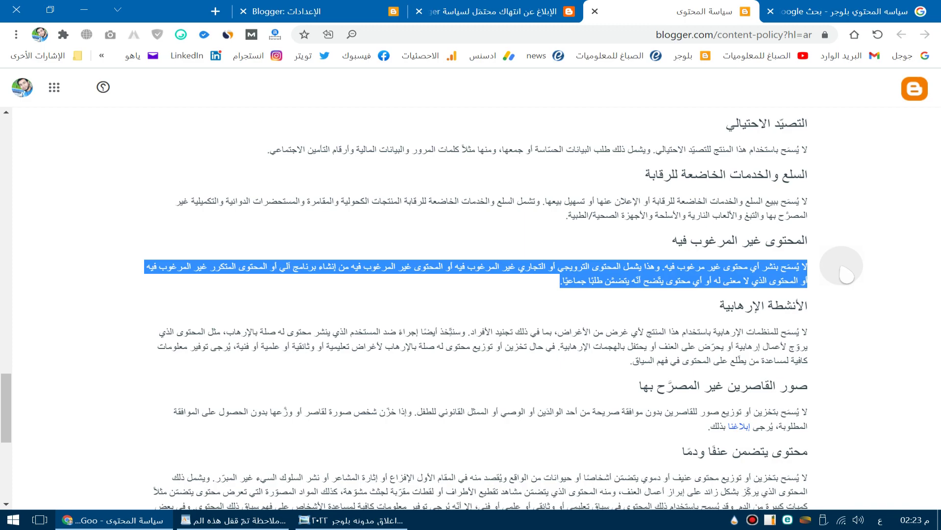
- Highlight the phishing paragraph under "التصيّد الاحتيالي", look over the neighbouring sections and clear the selection
scroll(846, 274, up, 1)
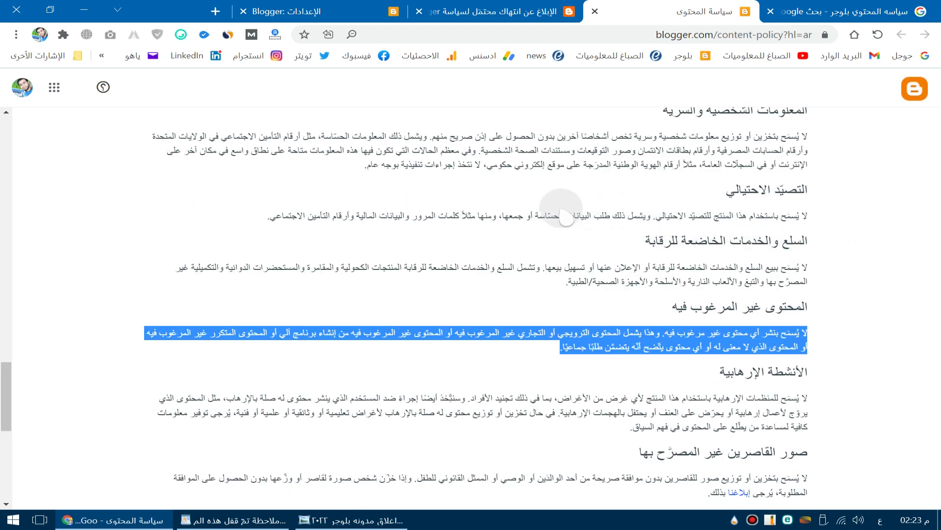
double_click(275, 216)
drag(435, 208, 830, 210)
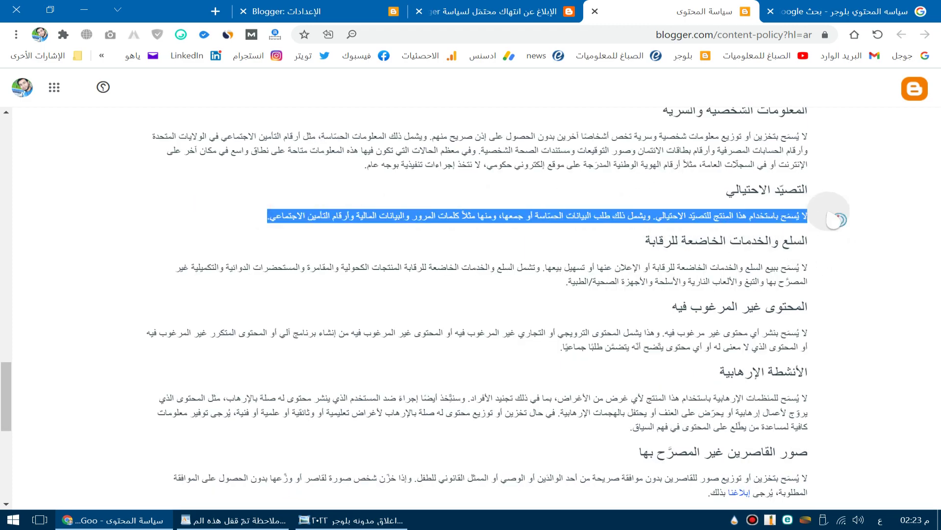
scroll(641, 241, up, 2)
scroll(773, 350, down, 2)
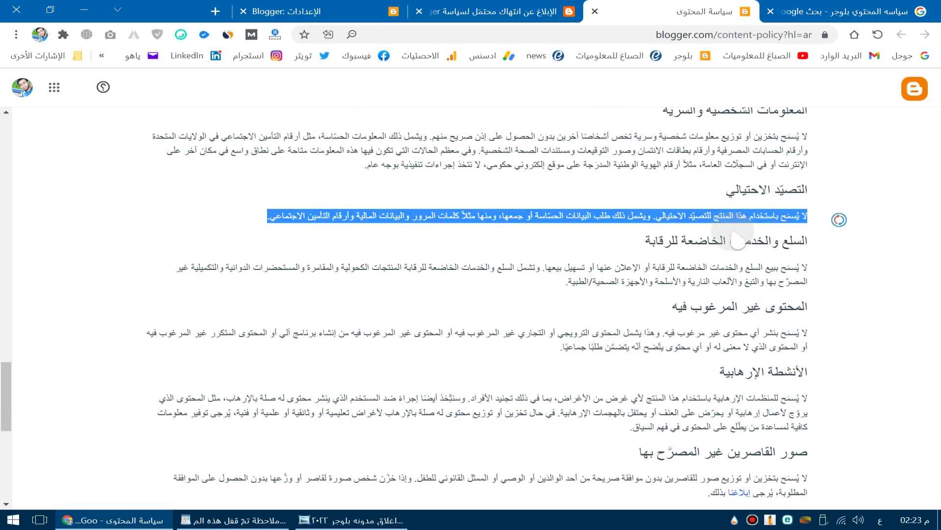
scroll(735, 235, up, 1)
click(723, 251)
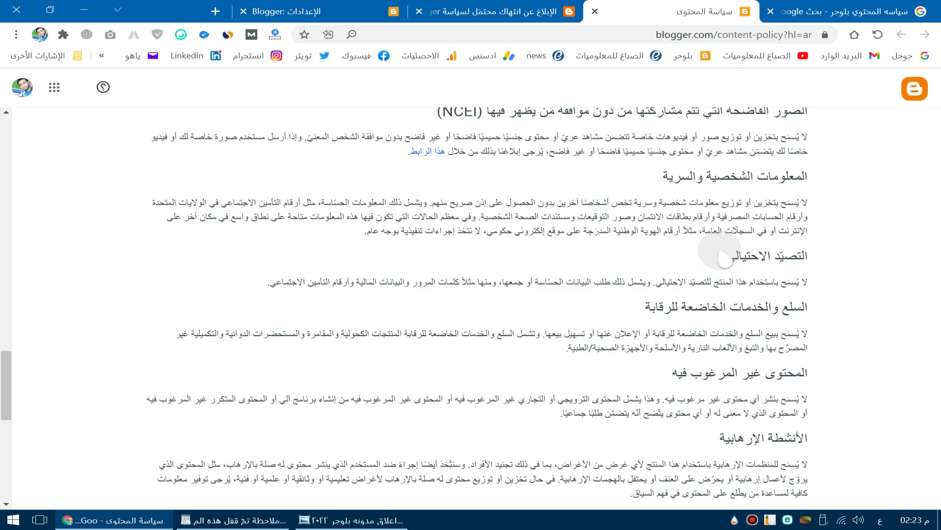
- Skim the remaining policy sections once more and return to the beginning of the Blogger content policy
scroll(725, 258, down, 7)
scroll(687, 236, up, 12)
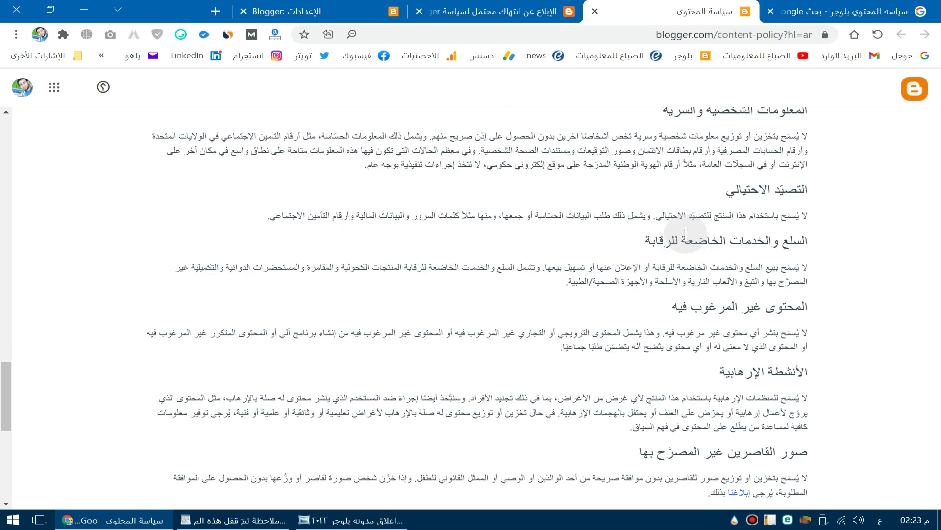
scroll(685, 234, up, 10)
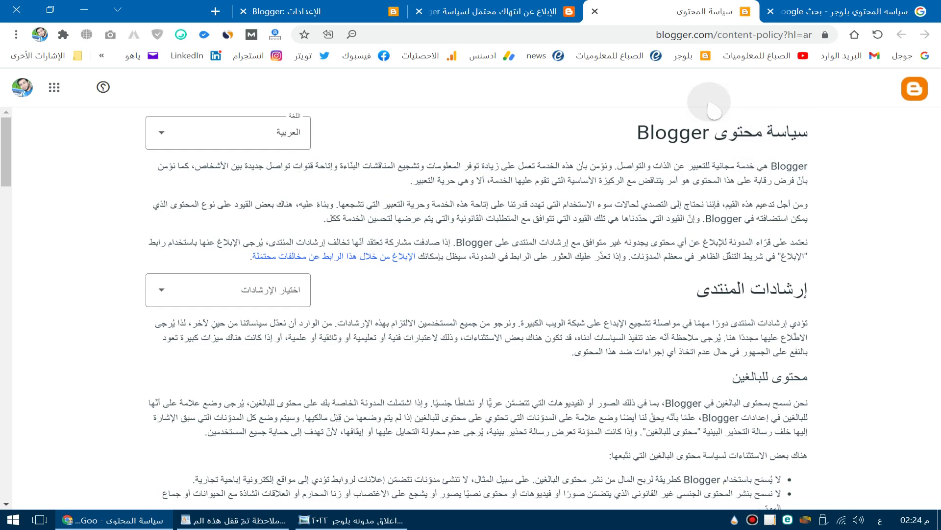
scroll(758, 157, down, 10)
scroll(794, 166, up, 4)
scroll(803, 169, up, 5)
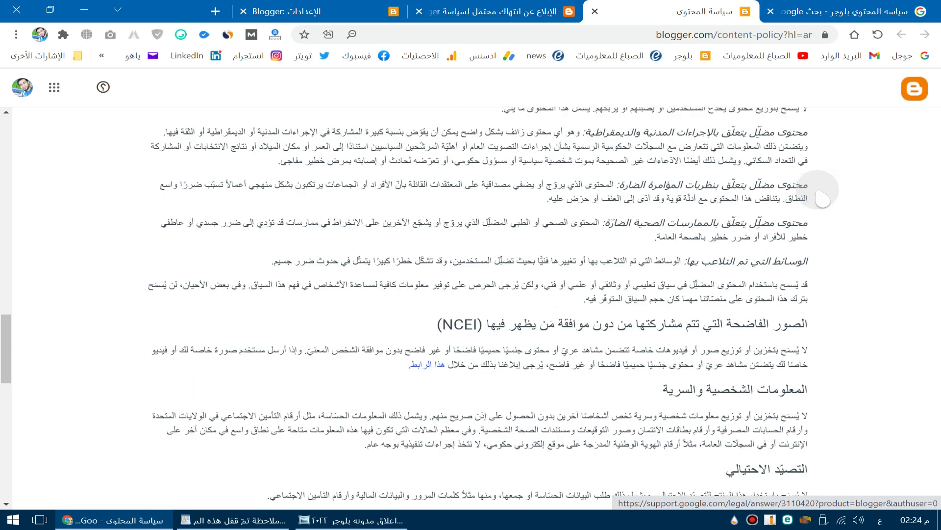
drag(10, 327, 10, 131)
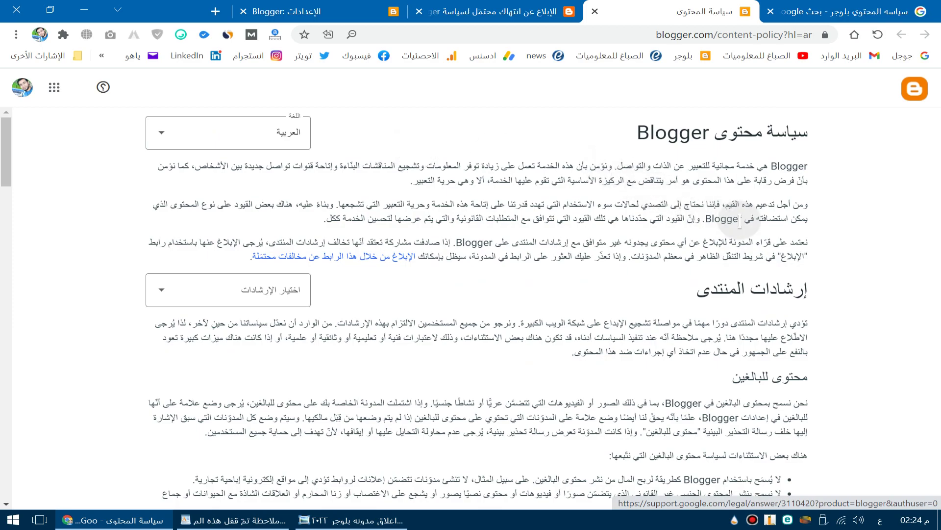
- Revisit the Google results for the Blogger content policy search, and skim the policy page down to the malware section and back to its beginning
click(853, 9)
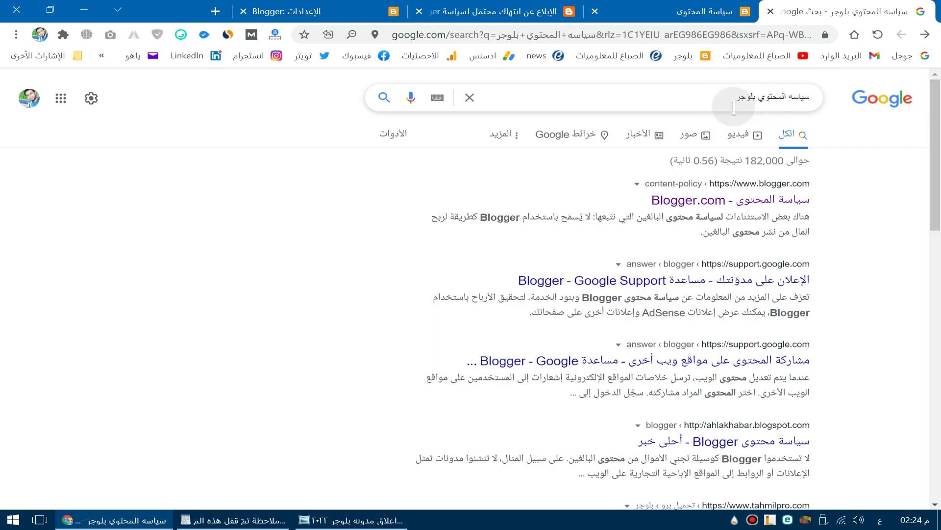
click(706, 11)
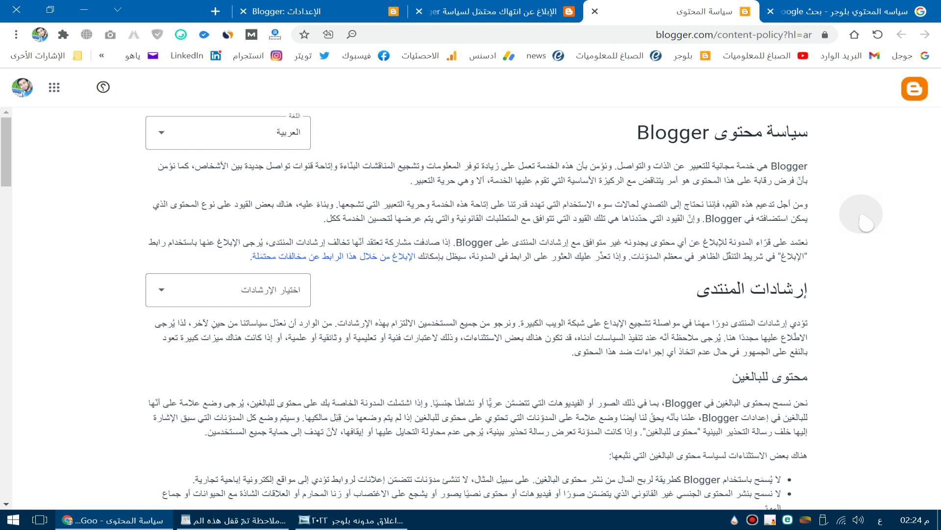
scroll(866, 224, down, 10)
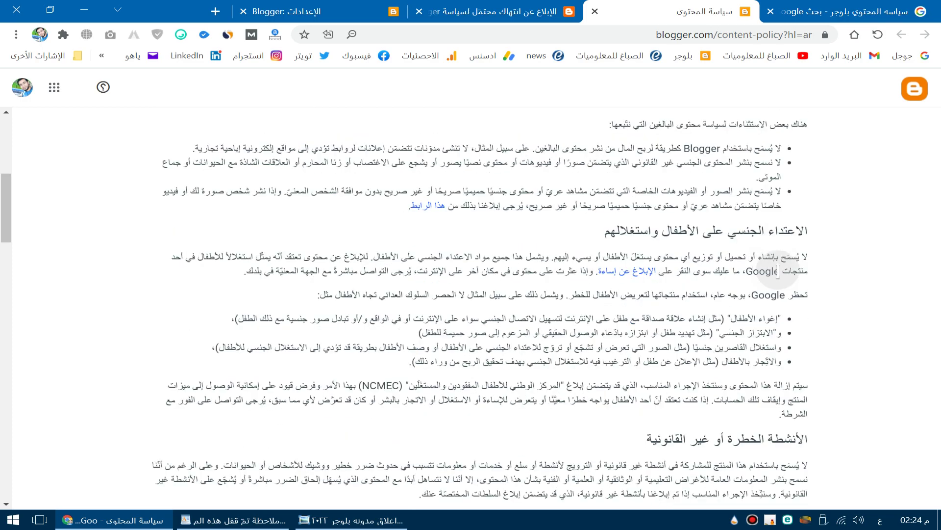
scroll(809, 299, down, 4)
scroll(813, 302, down, 1)
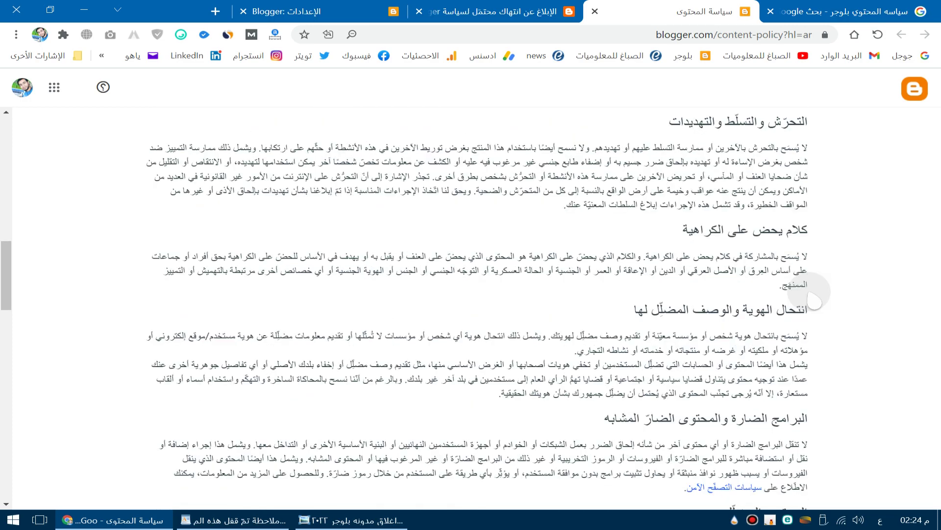
scroll(814, 300, up, 15)
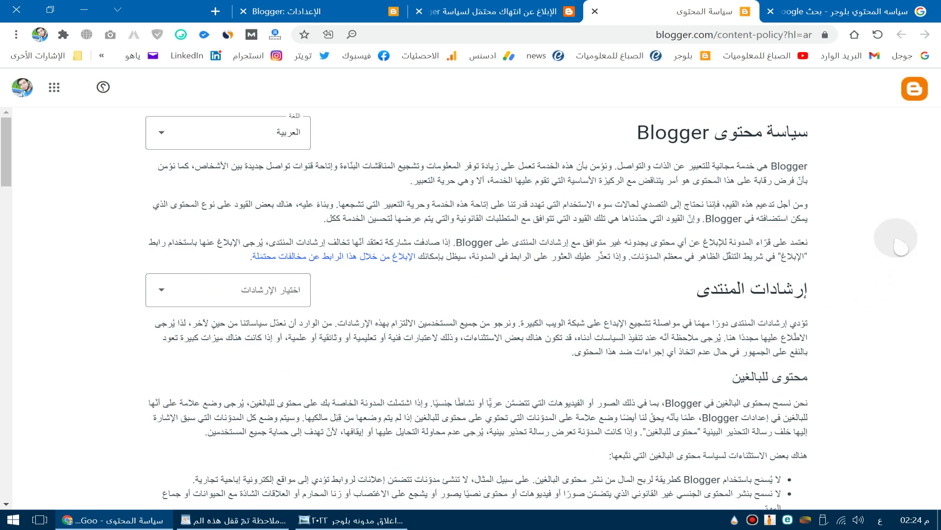
- Switch to Windows Photo Viewer and examine the locked-blog notice image up close, including the removal and review text
click(363, 520)
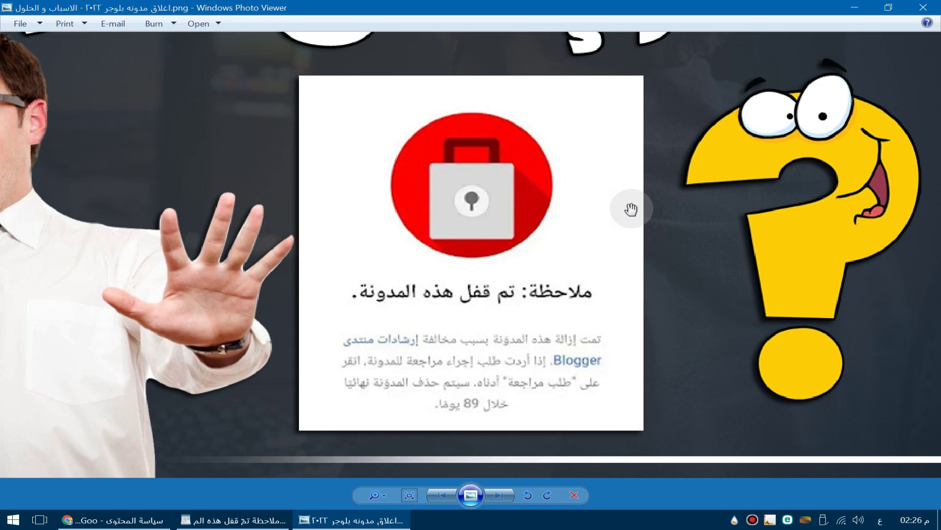
scroll(626, 280, up, 3)
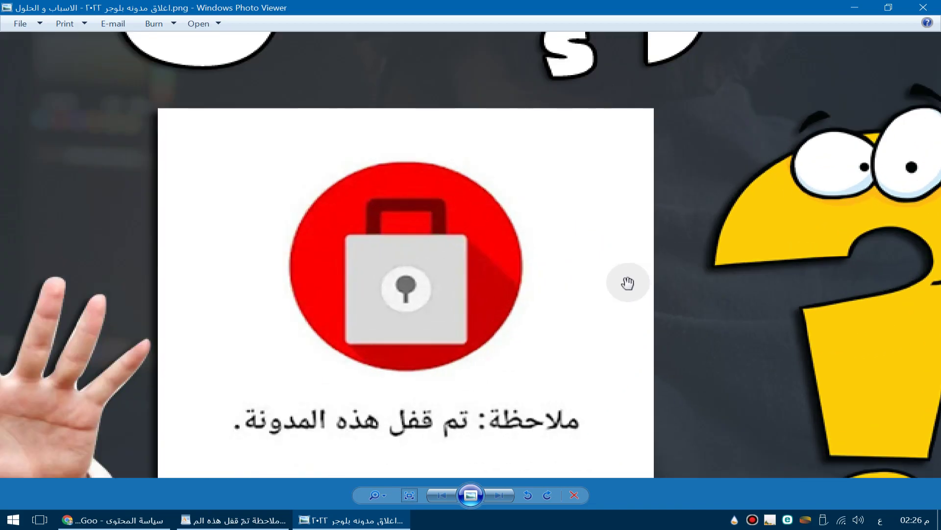
scroll(641, 158, down, 3)
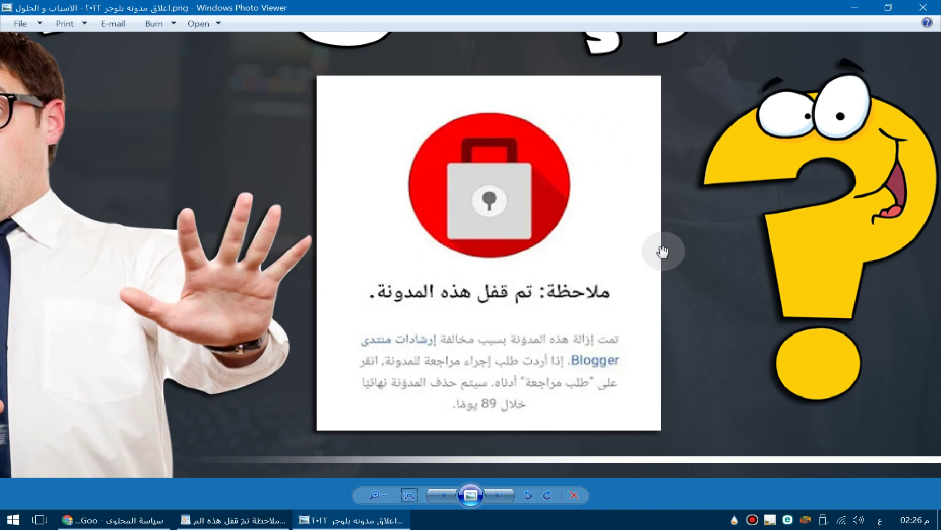
- Switch back to Chrome and skim the content policy down to the misleading content section and back to its beginning
click(118, 520)
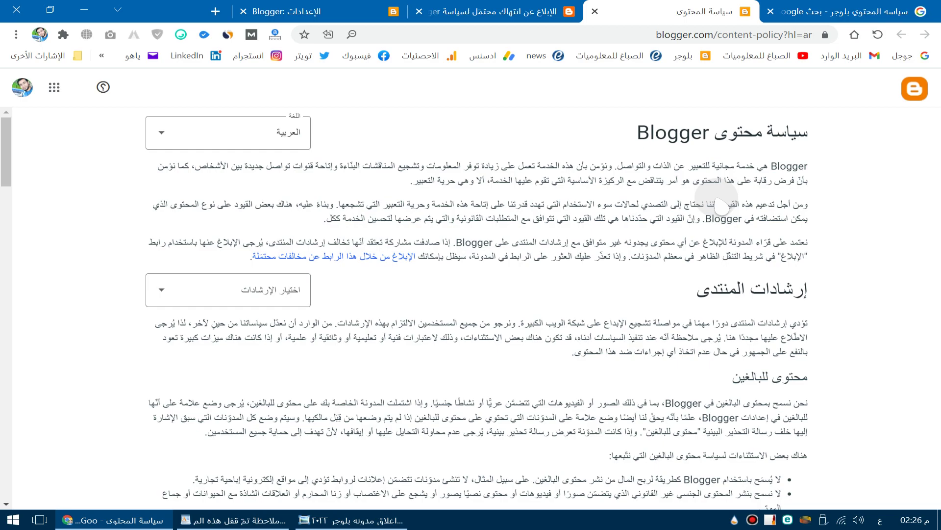
scroll(721, 206, down, 15)
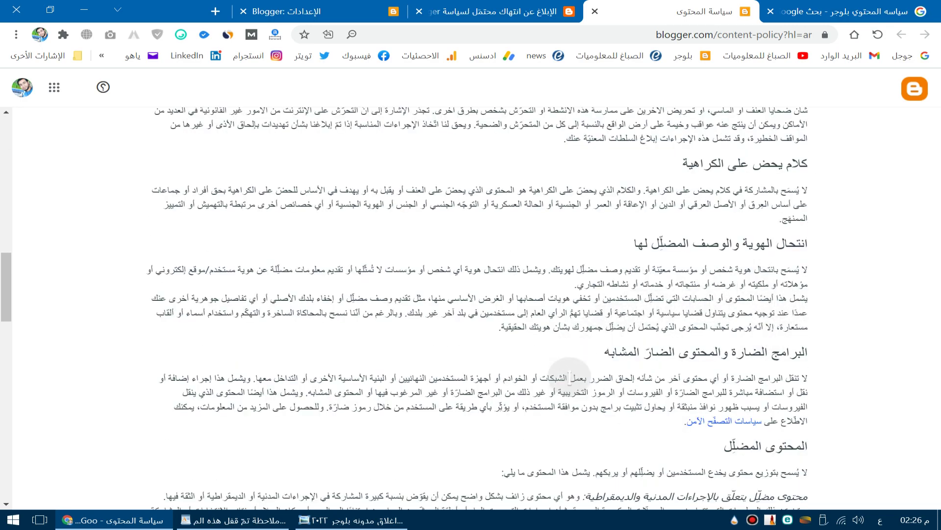
scroll(615, 260, up, 5)
scroll(615, 260, up, 10)
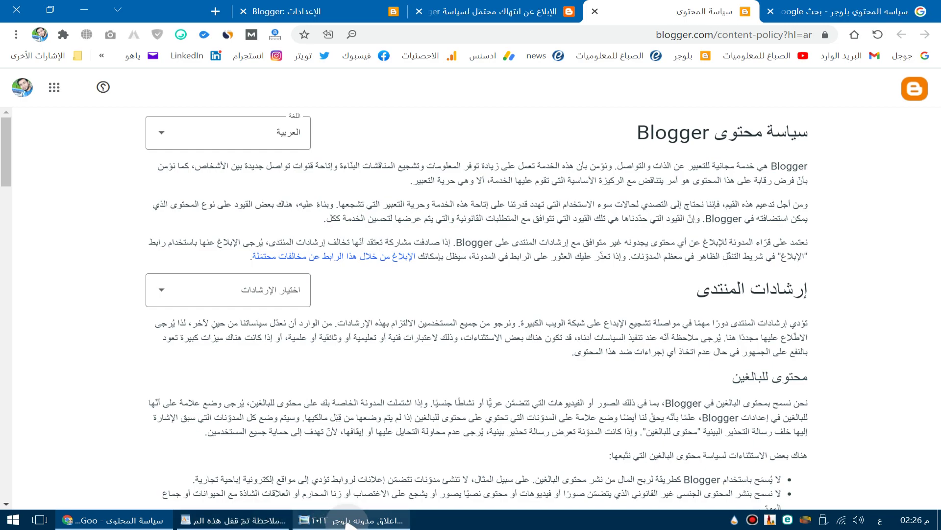
- Check the open violation report form, and open the policy's link for reporting possible violations to read its introduction page
click(529, 11)
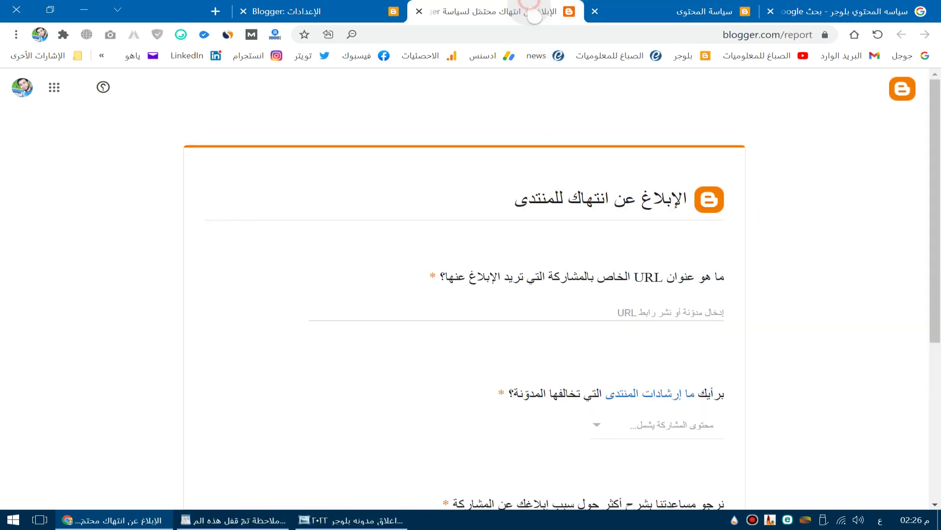
click(740, 10)
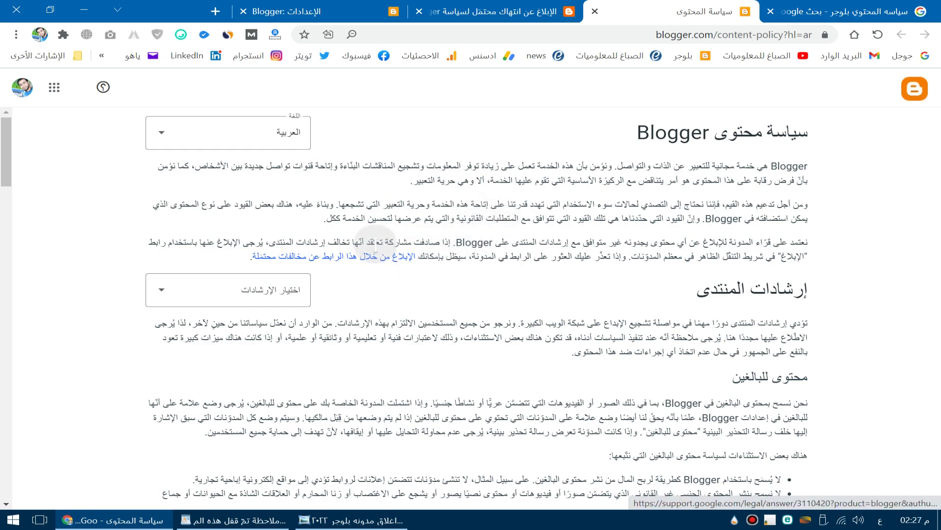
click(372, 254)
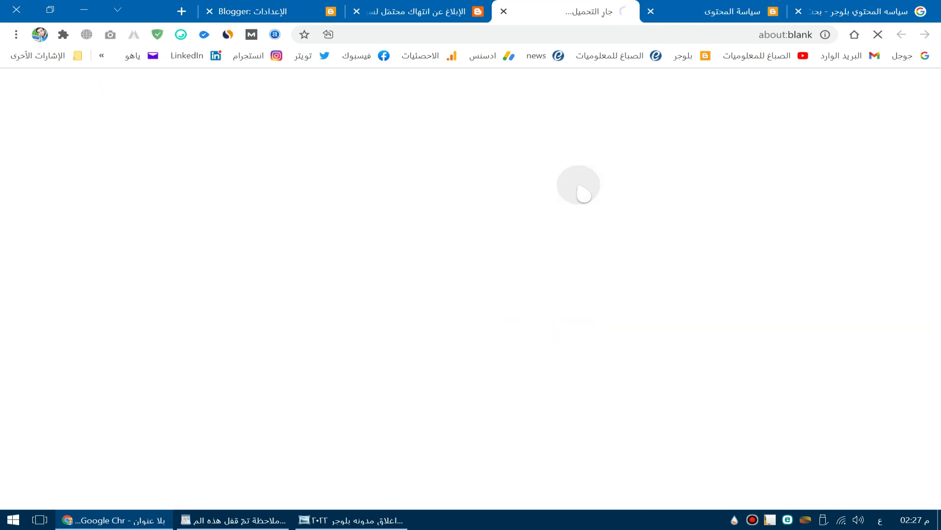
scroll(526, 236, down, 1)
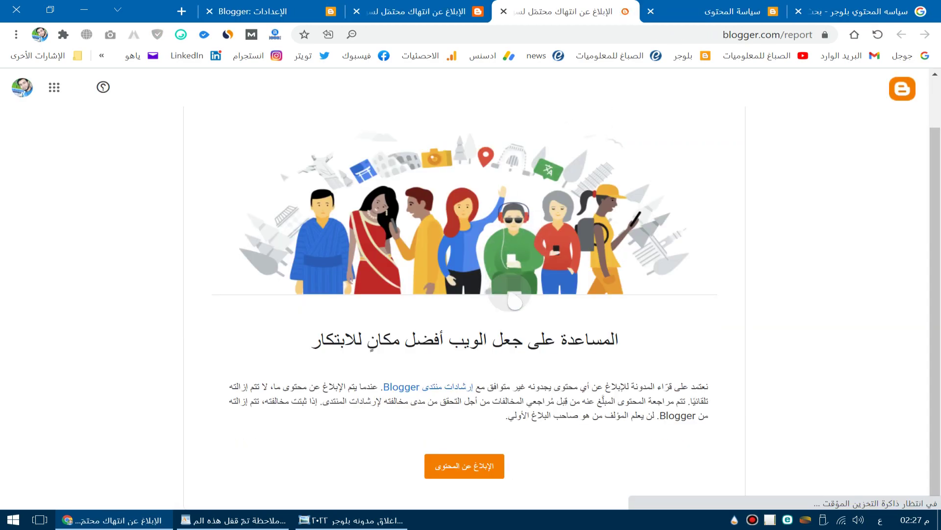
click(478, 469)
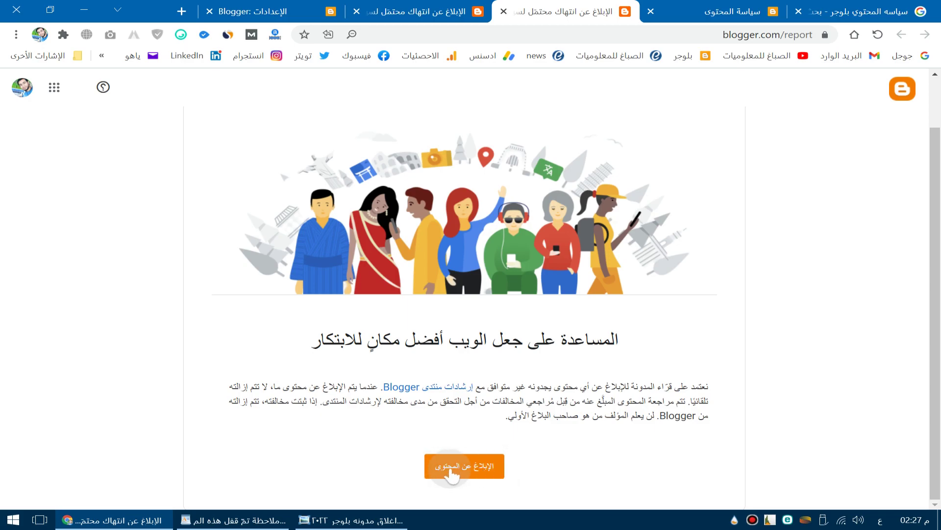
- Return to the content policy and skim the sections from harassment and threats down to unwanted content
click(718, 12)
scroll(669, 279, down, 20)
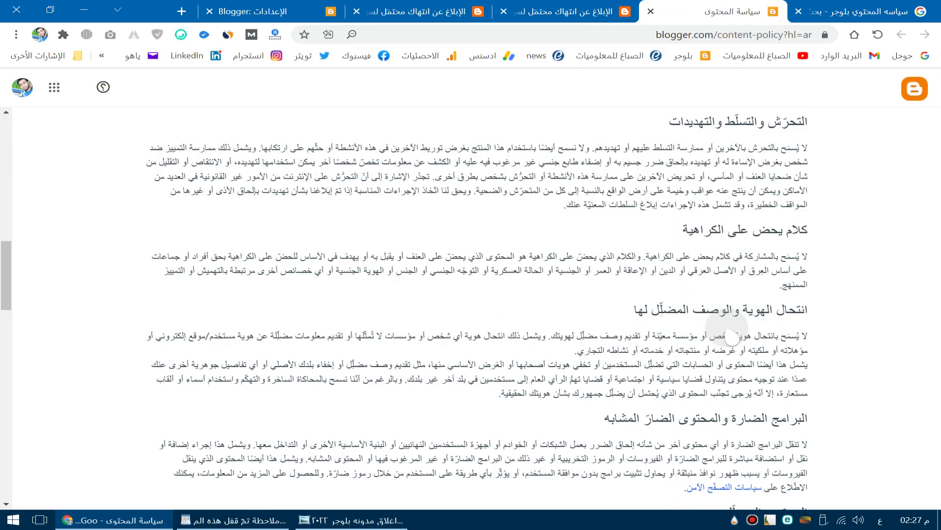
scroll(667, 281, down, 3)
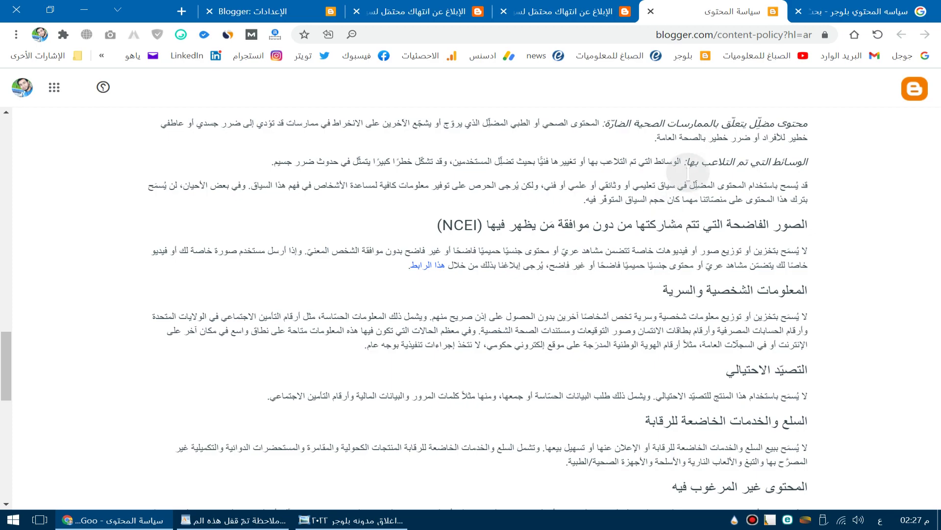
- Close the older violation report tab and review the introduction on the remaining Blogger report page
click(578, 12)
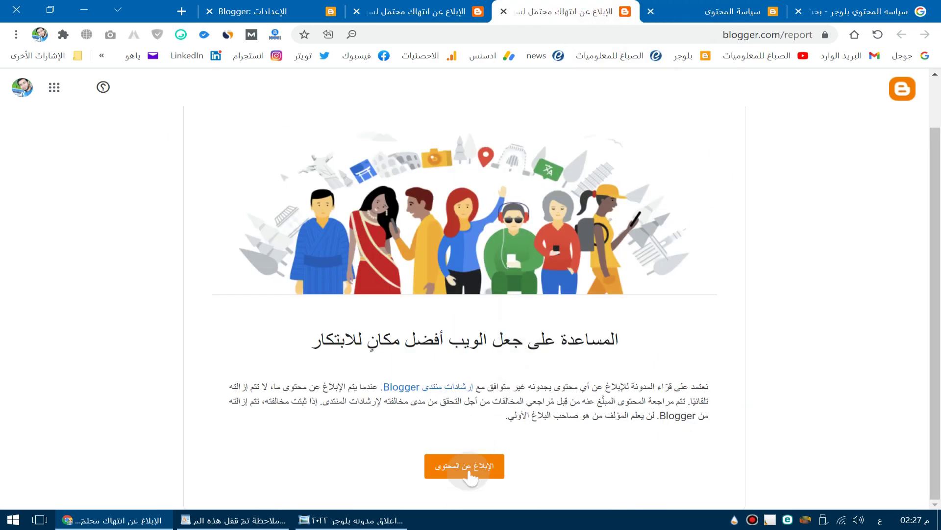
click(357, 11)
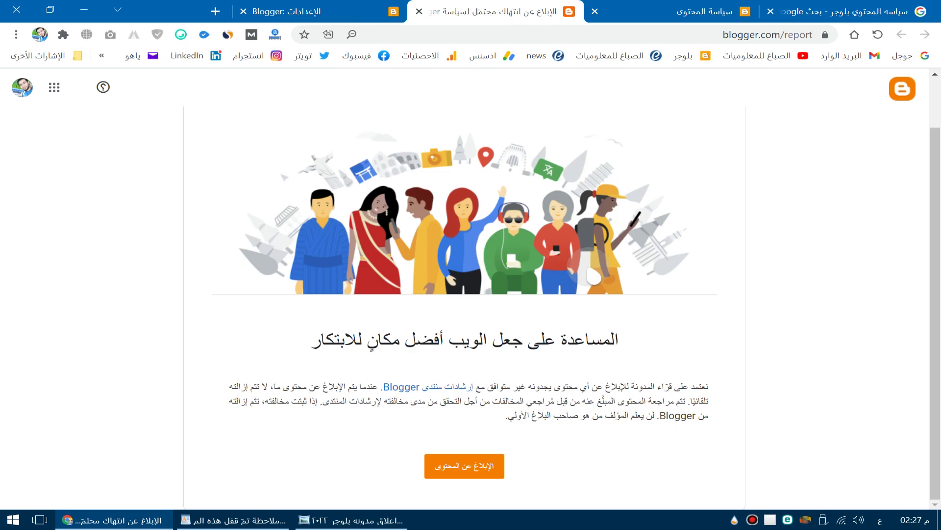
key(Tab)
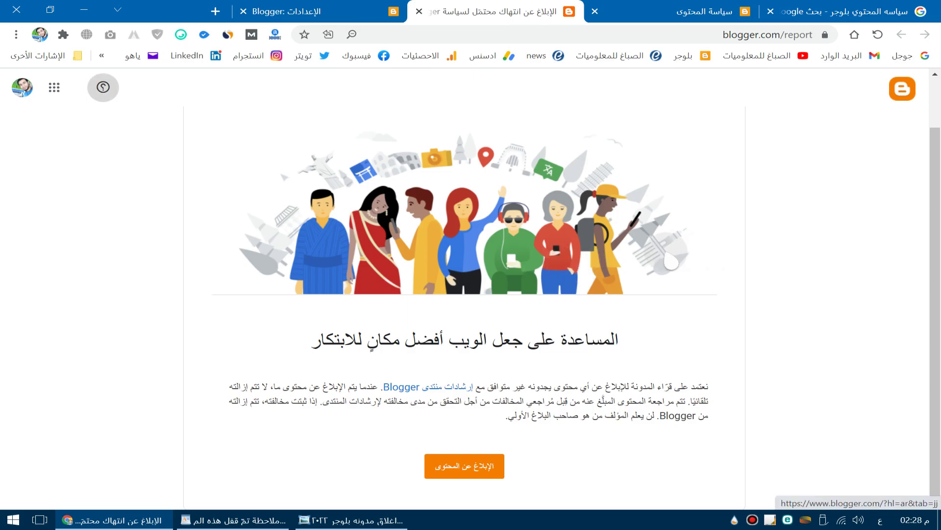
scroll(677, 260, up, 1)
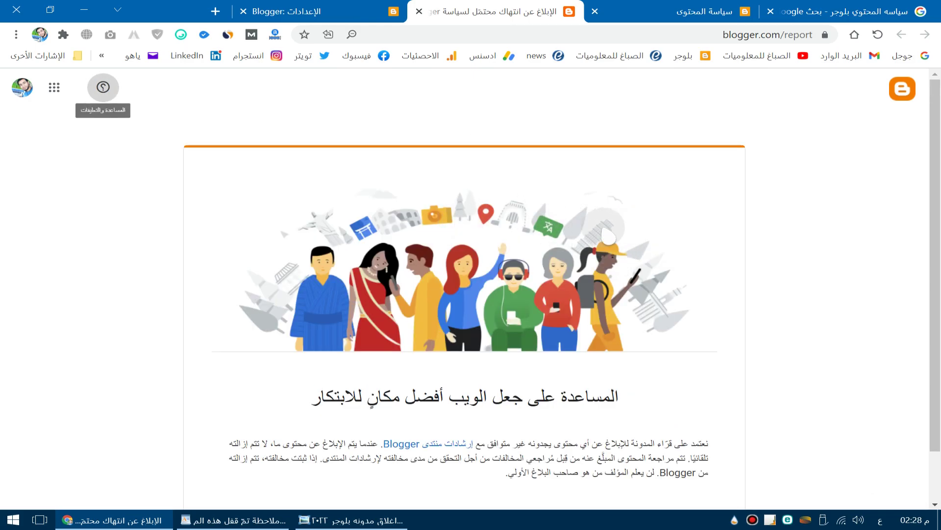
scroll(613, 237, down, 1)
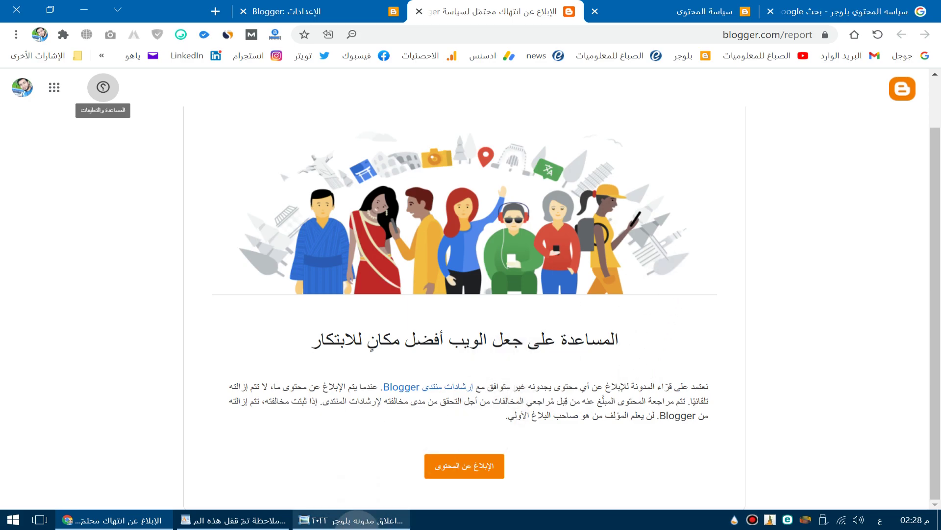
- Glance at the locked-blog notice in Windows Photo Viewer, and skim Blogger's content policy from its beginning through the impersonation section
click(358, 519)
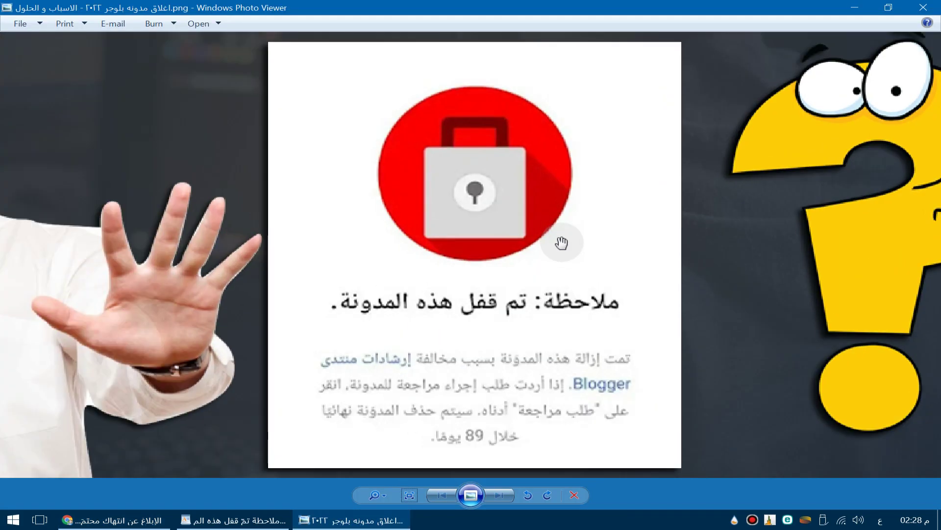
click(113, 520)
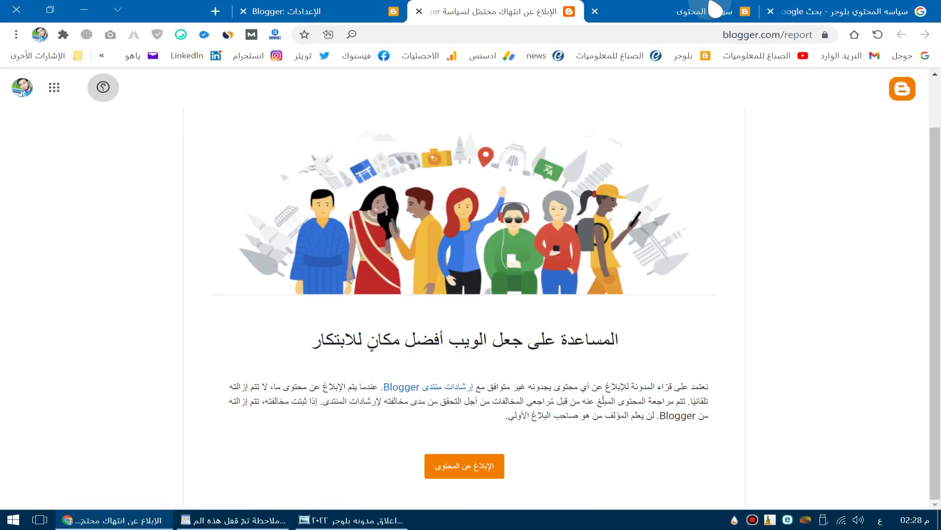
click(716, 9)
scroll(338, 264, up, 15)
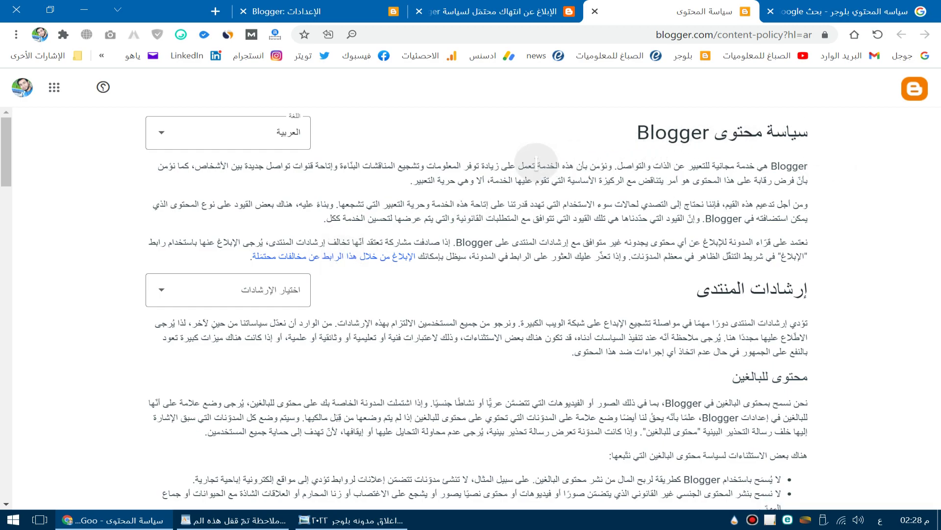
scroll(717, 233, down, 8)
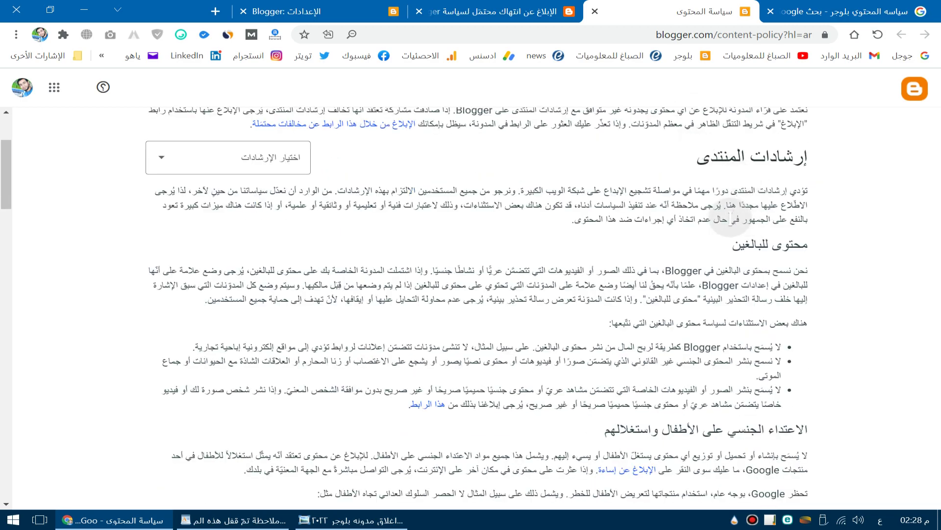
scroll(718, 233, down, 4)
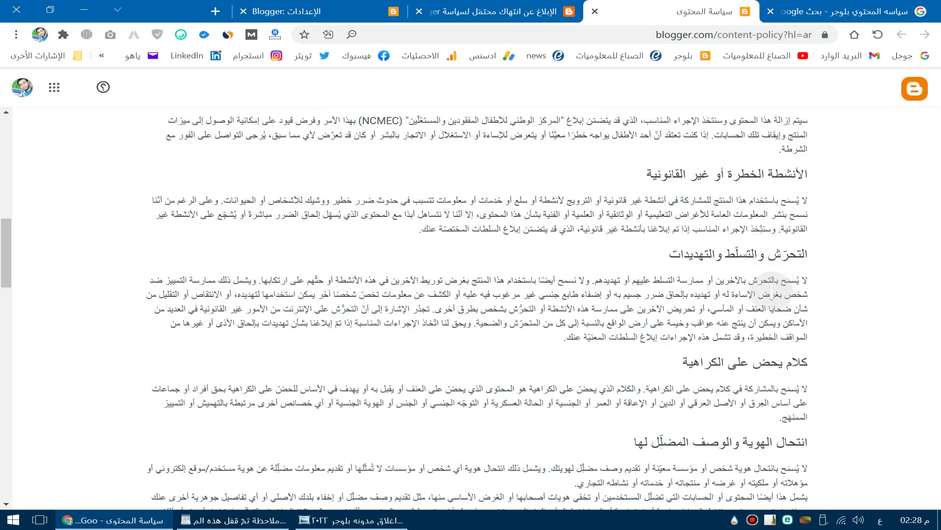
scroll(771, 283, down, 5)
scroll(771, 284, up, 18)
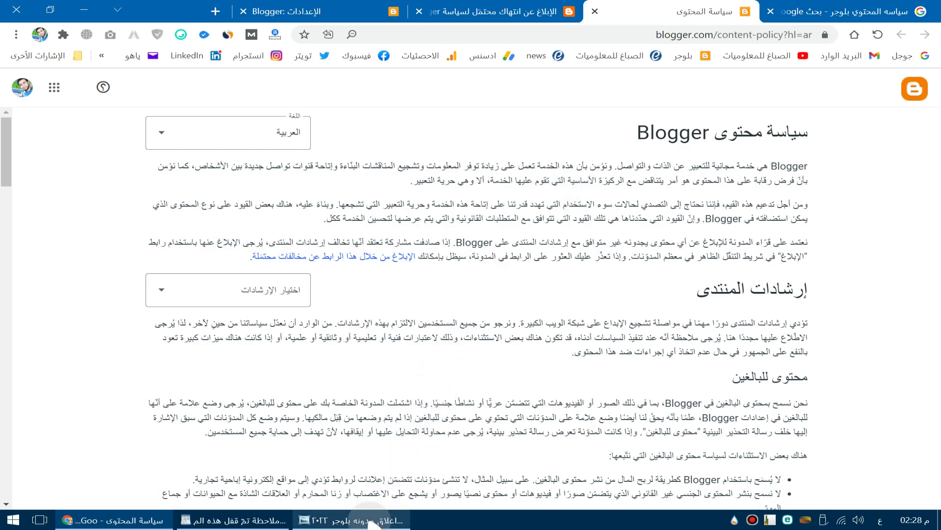
- Bring up the locked-blog notice in Windows Photo Viewer again and examine its text about the guideline violation and review request
click(371, 522)
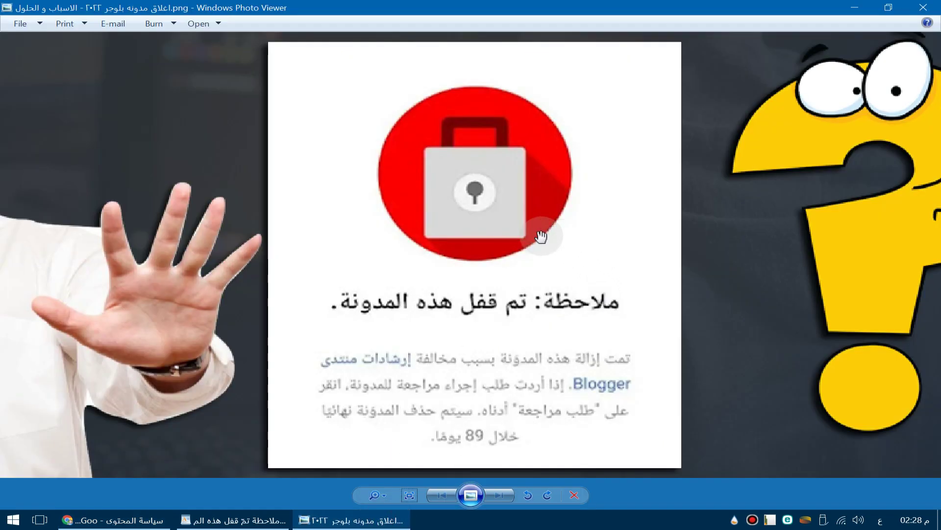
scroll(547, 243, down, 3)
scroll(562, 304, up, 3)
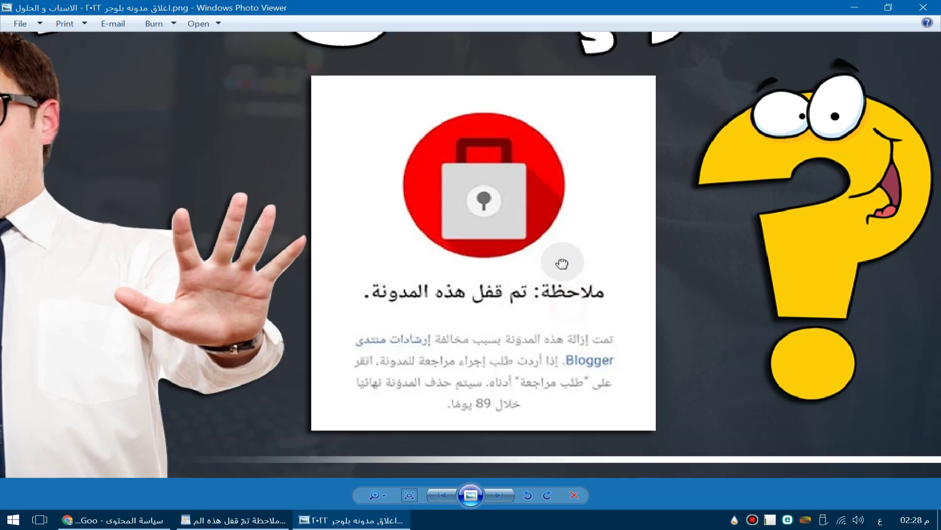
scroll(567, 287, up, 2)
scroll(571, 289, down, 1)
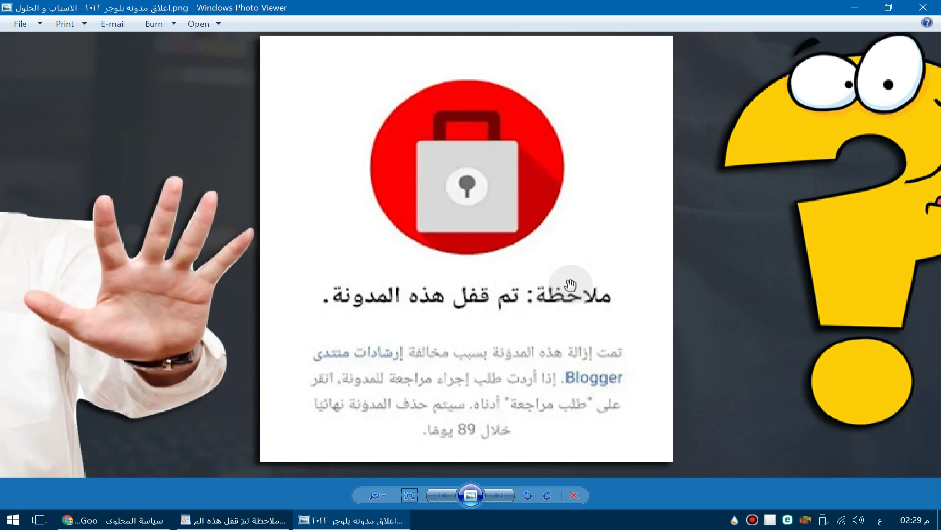
- Switch back to Chrome and read through the content policy from the adult content rules to the hate speech and impersonation sections
click(113, 520)
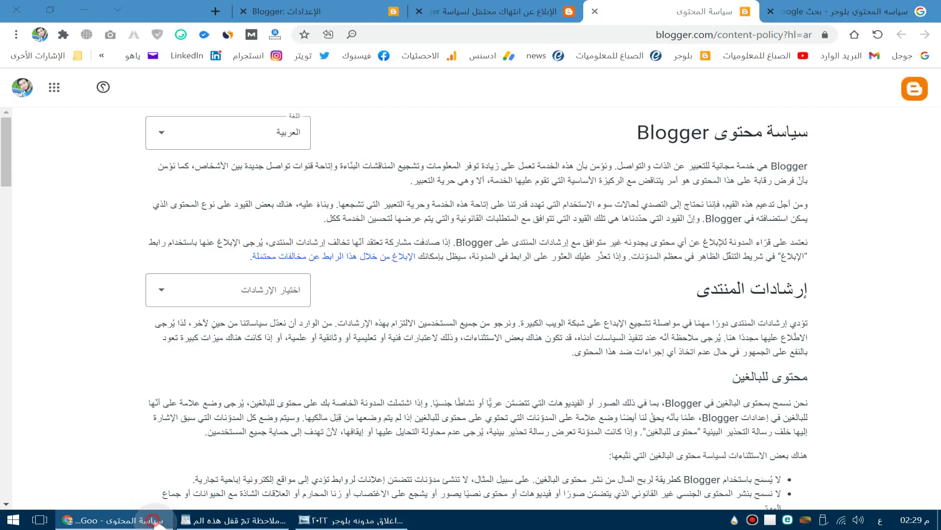
scroll(583, 247, down, 8)
scroll(583, 246, down, 3)
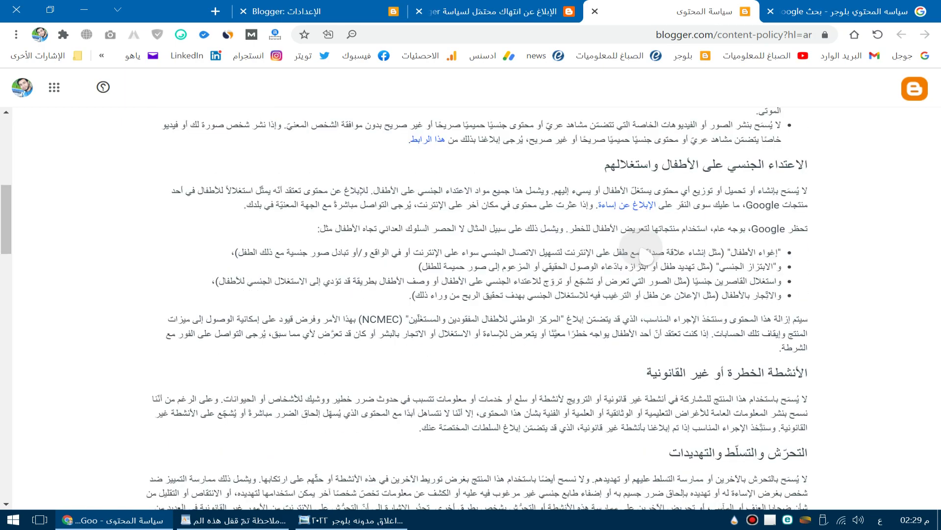
scroll(583, 245, down, 5)
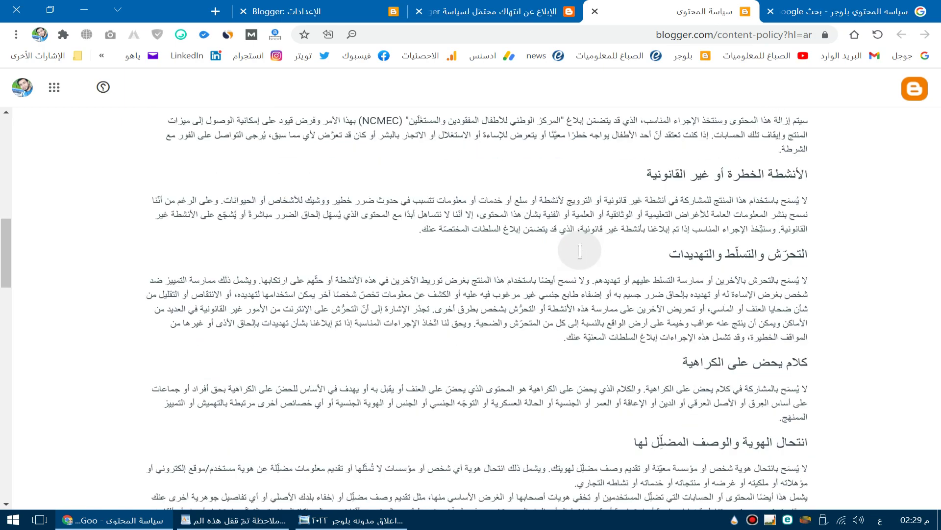
- Read the content policy from the harassment and hate speech rules through the impersonation, malware and misleading content sections
scroll(578, 257, down, 1)
scroll(577, 258, down, 1)
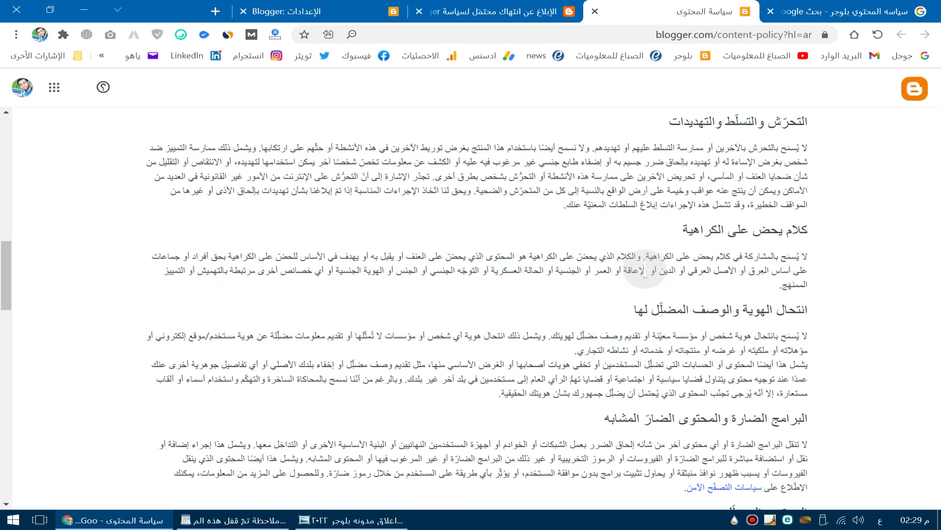
click(595, 255)
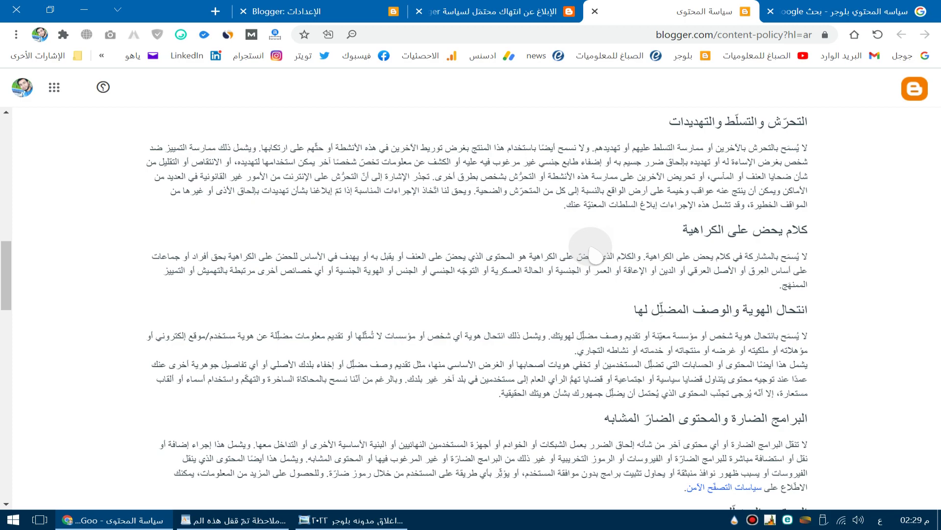
scroll(590, 252, down, 4)
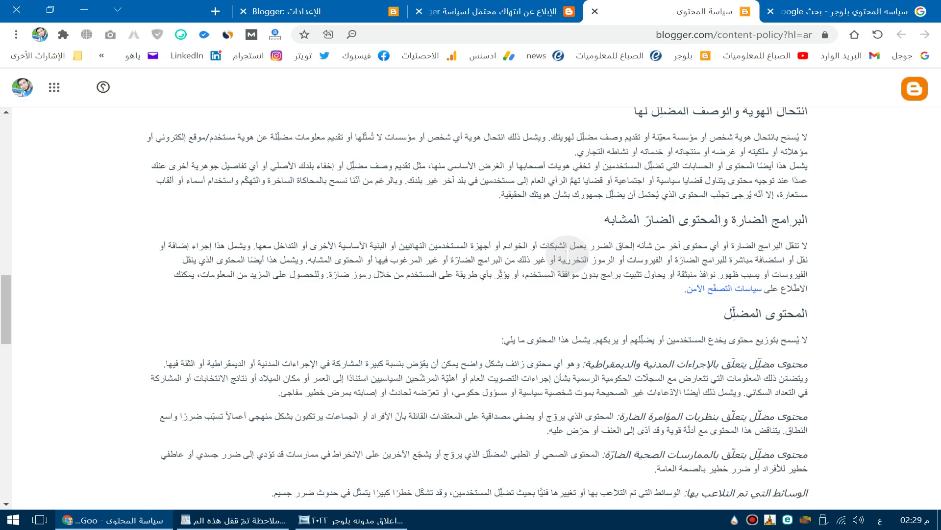
scroll(566, 251, down, 4)
scroll(566, 251, up, 4)
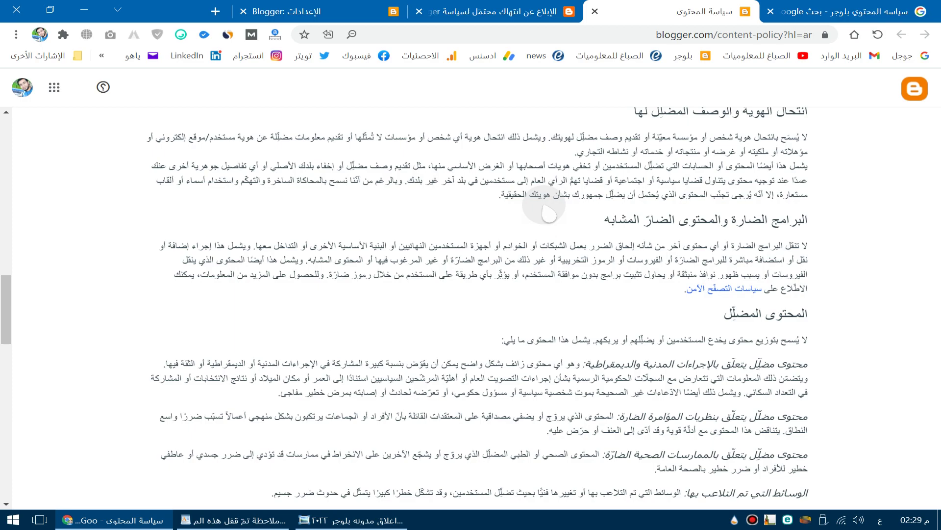
- Switch to the locked-blog notice in Windows Photo Viewer and examine its message about the guideline violation and review request
click(351, 520)
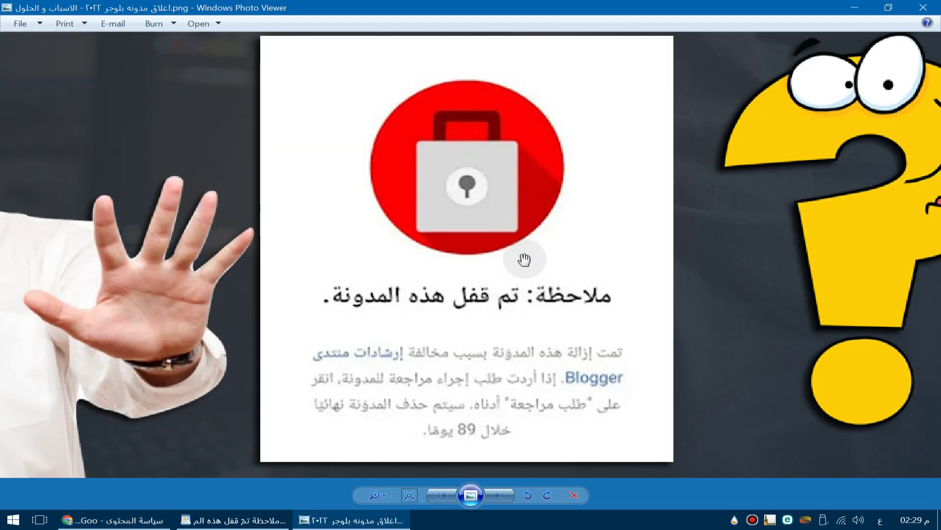
scroll(524, 260, down, 1)
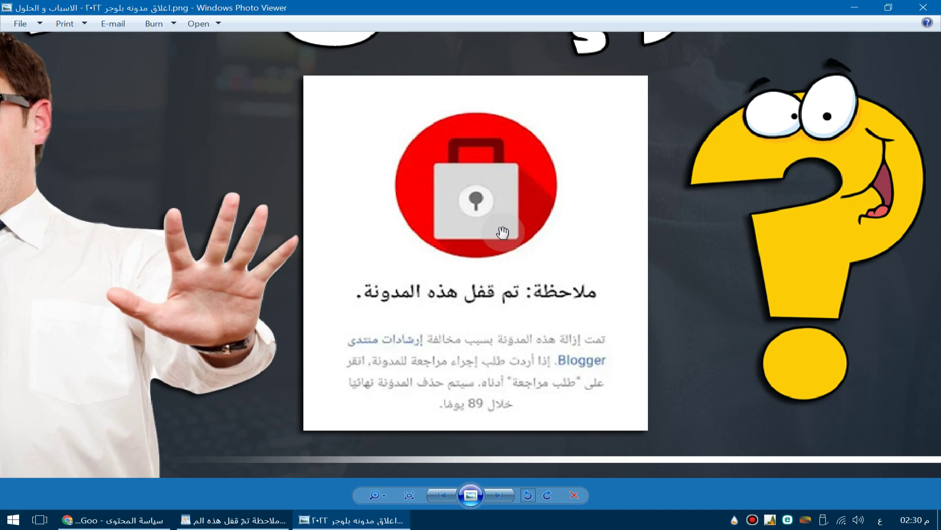
scroll(502, 232, down, 3)
scroll(608, 215, up, 3)
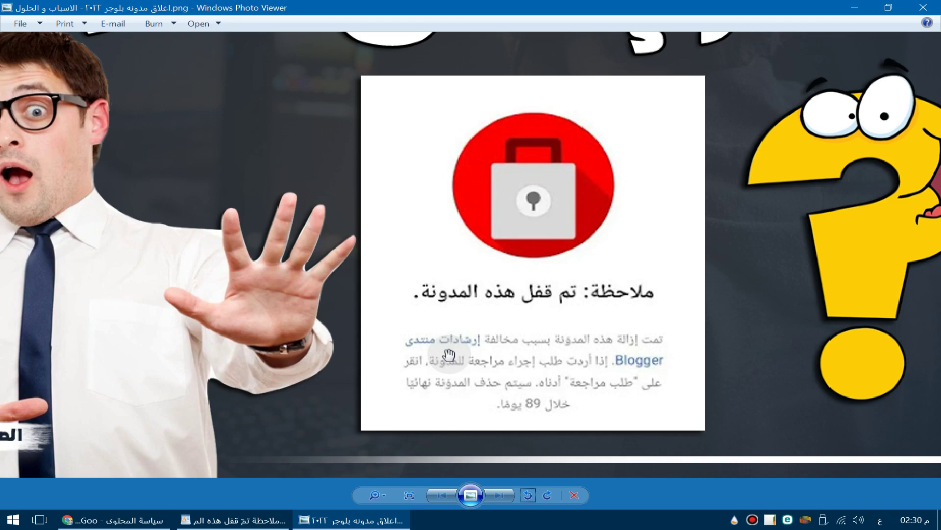
- Open the WordPad notes and review the reasons for blog locking, the list of prohibited content and the review request section
mouse_move(249, 520)
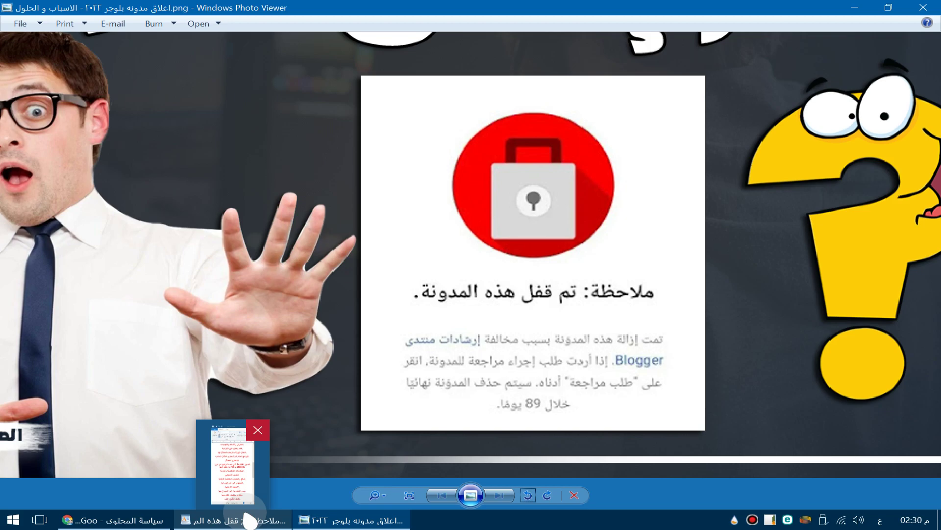
click(250, 519)
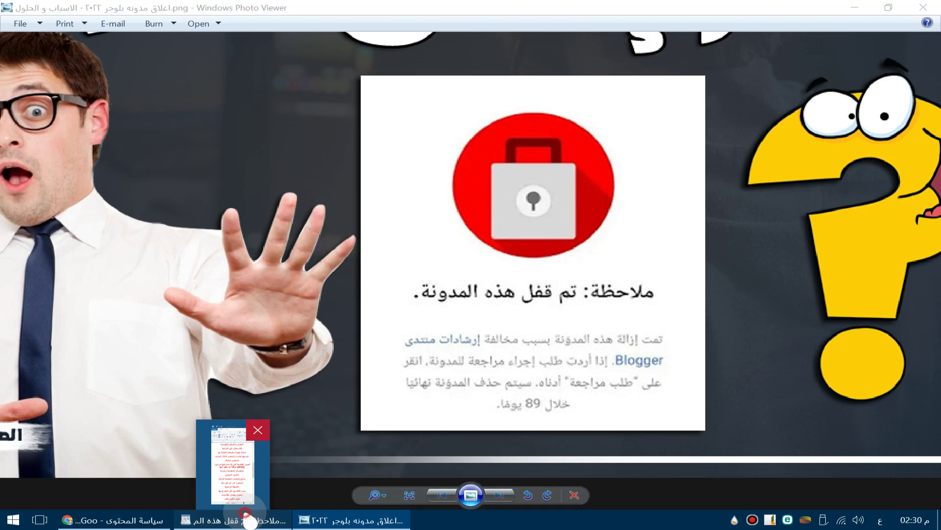
scroll(197, 353, up, 8)
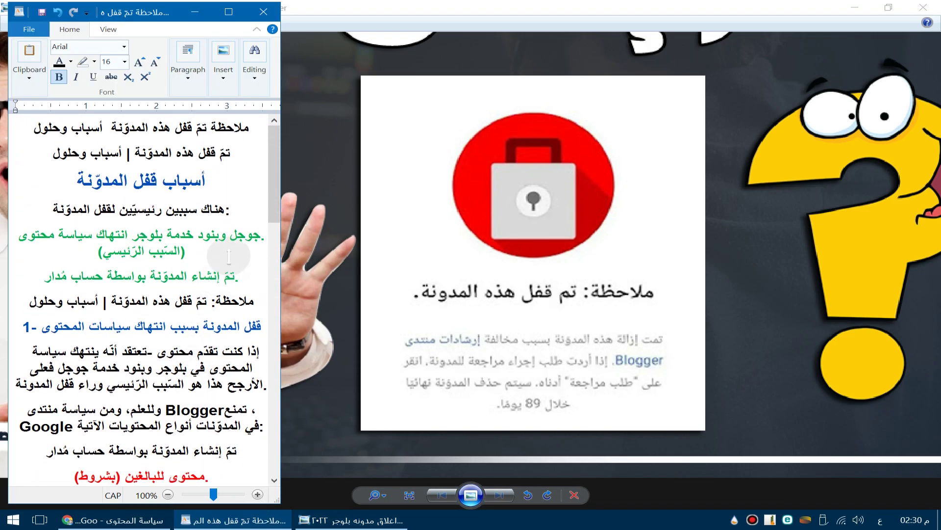
drag(278, 168, 278, 203)
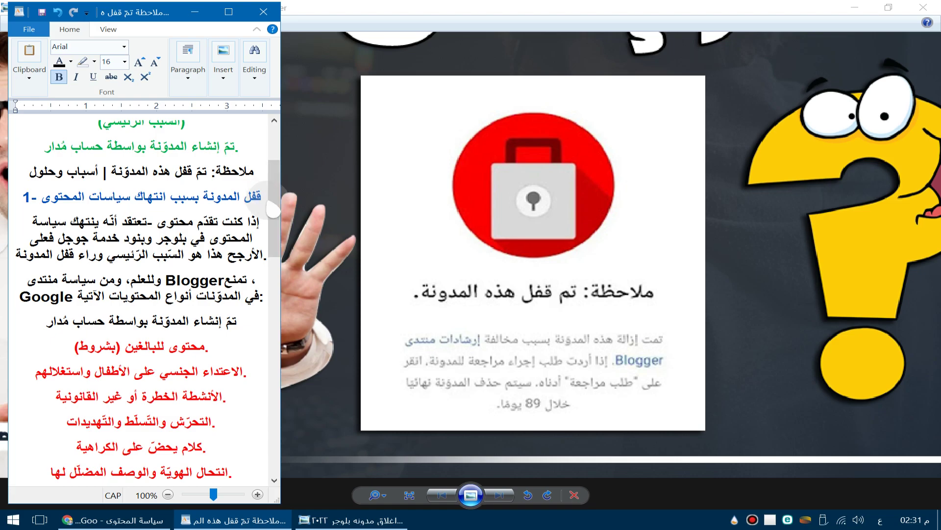
scroll(268, 200, down, 3)
drag(282, 228, 291, 318)
scroll(154, 365, down, 7)
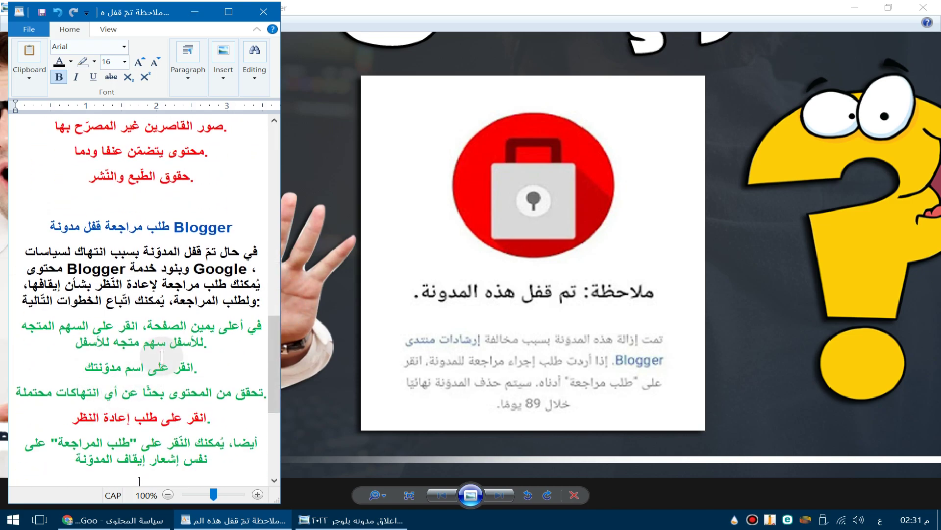
scroll(162, 338, up, 7)
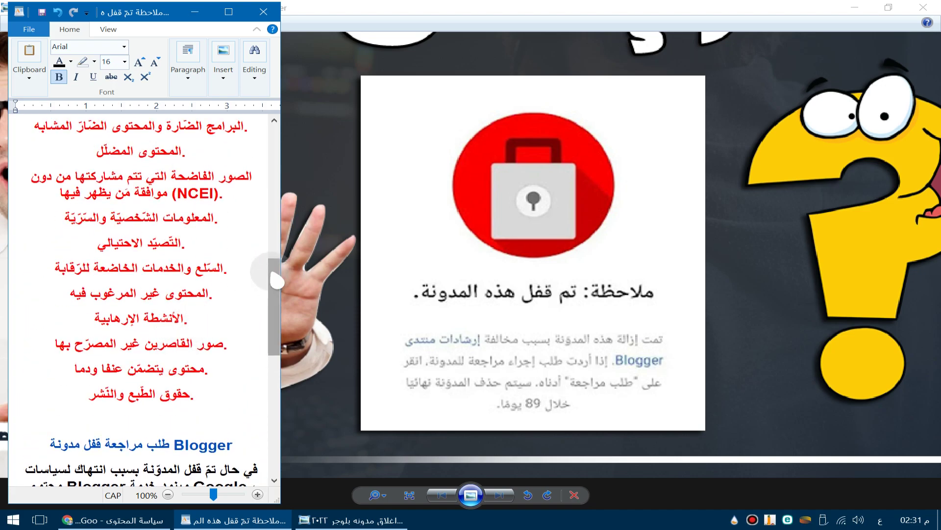
scroll(277, 281, down, 1)
- Glance at the hate speech and impersonation rules in Chrome, and bring the locked-blog notice in Windows Photo Viewer back up
click(113, 520)
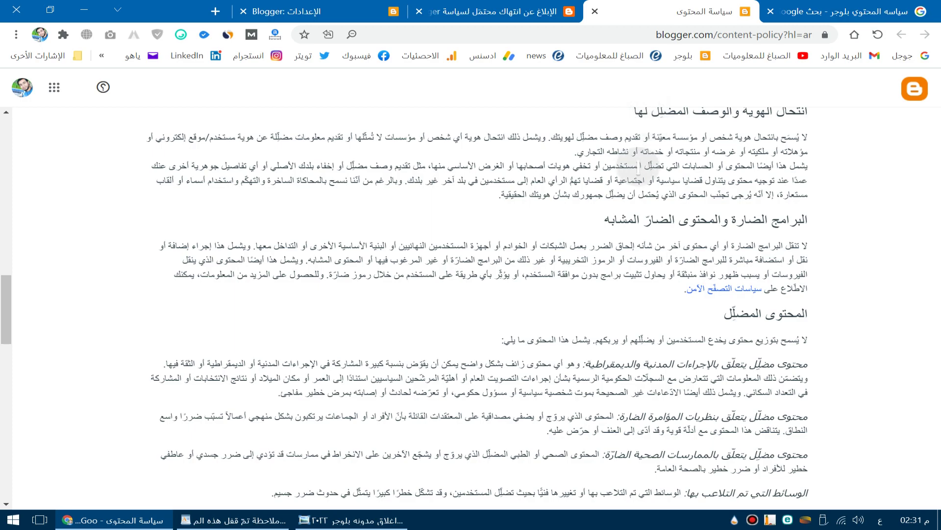
scroll(637, 163, up, 4)
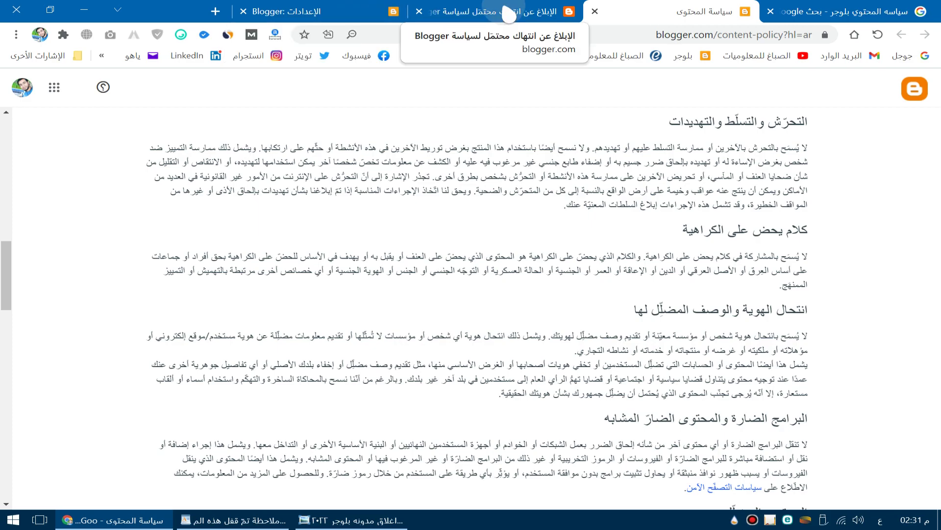
click(324, 520)
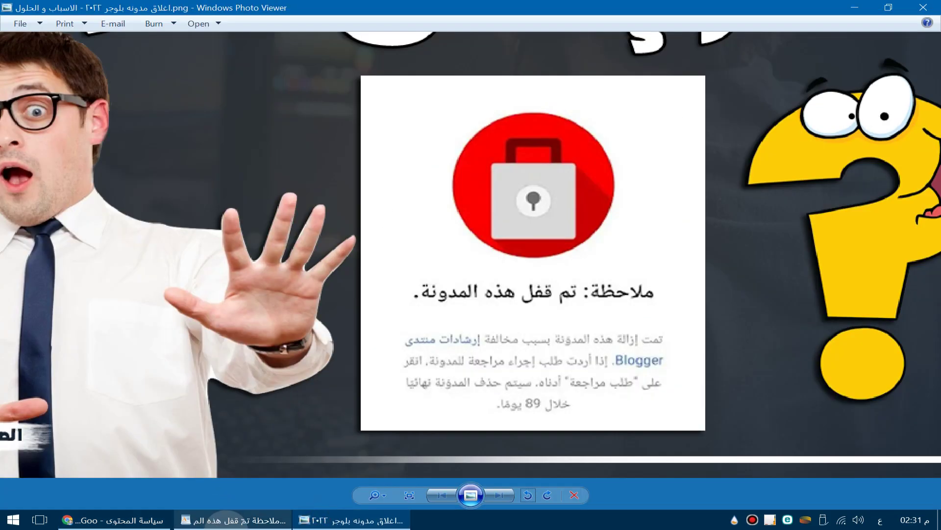
- Return to the WordPad notes and read the steps for requesting a blog review, highlighting "طلب إعادة النظر"
click(236, 520)
drag(273, 295, 281, 373)
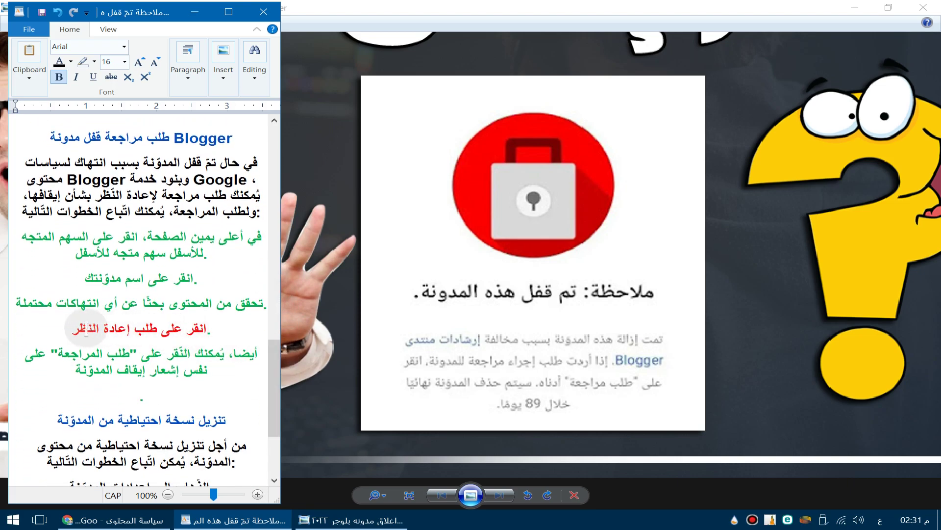
drag(76, 327, 157, 328)
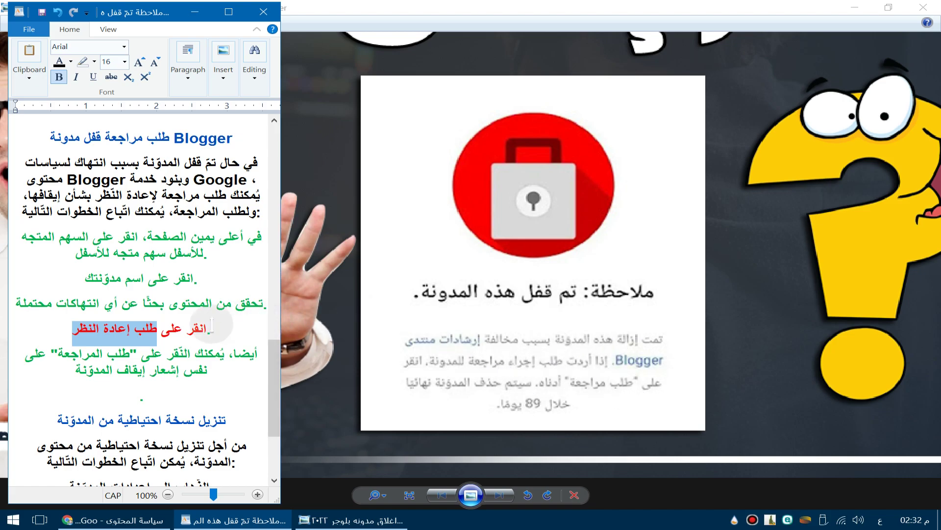
click(188, 327)
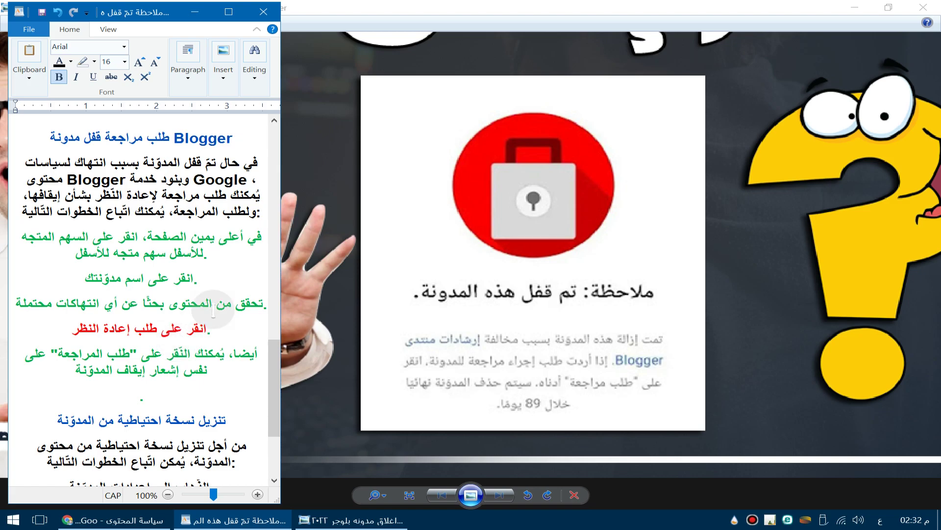
- Minimize the notes and the notice image, and close the violation report tab in Chrome to reach the Blogger settings
click(195, 12)
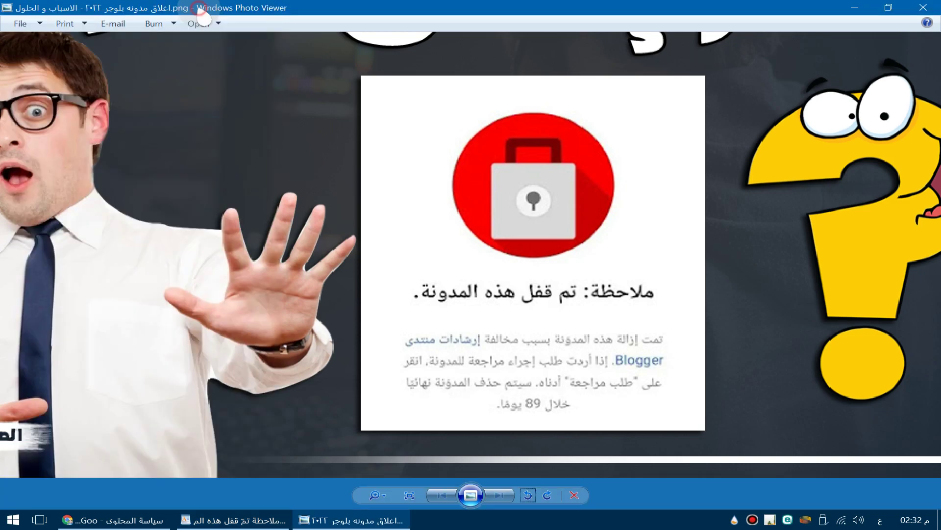
click(863, 9)
click(494, 9)
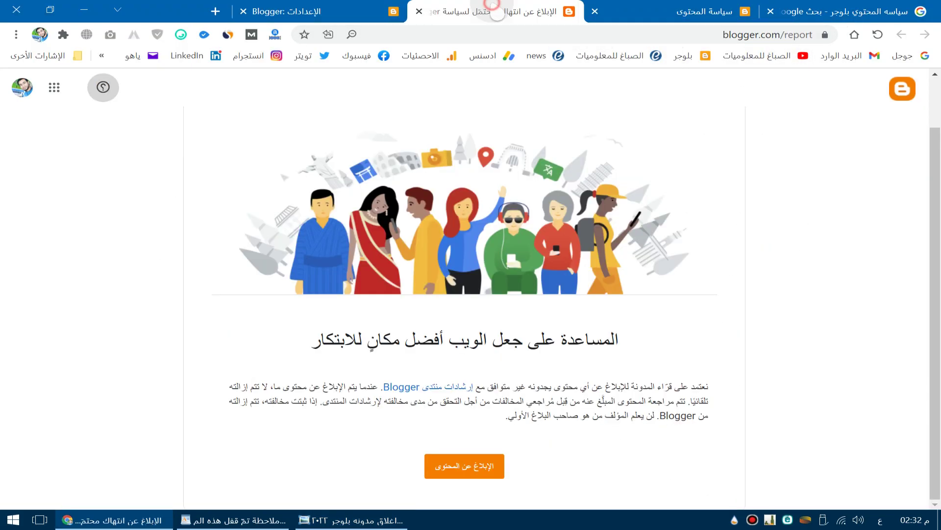
click(419, 11)
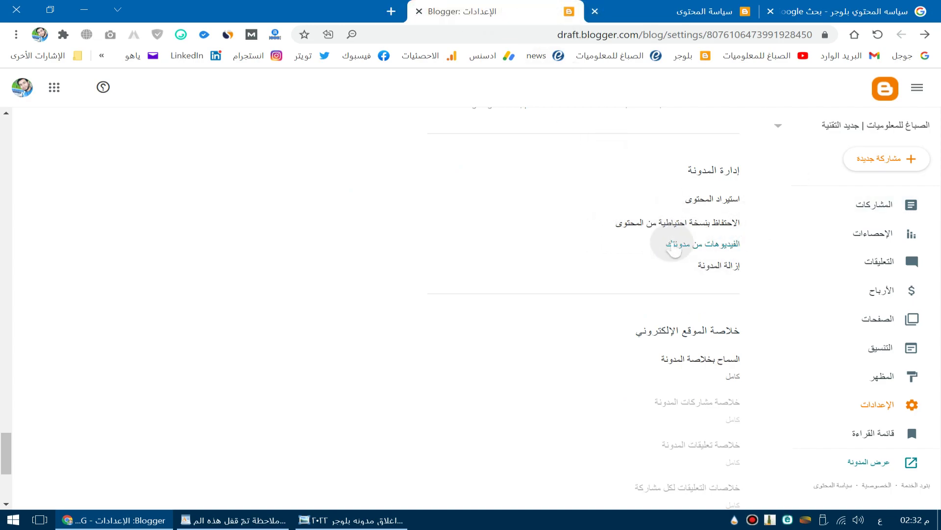
- Download a backup of the blog's content from the blog management settings and show the XML file in its folder
click(652, 223)
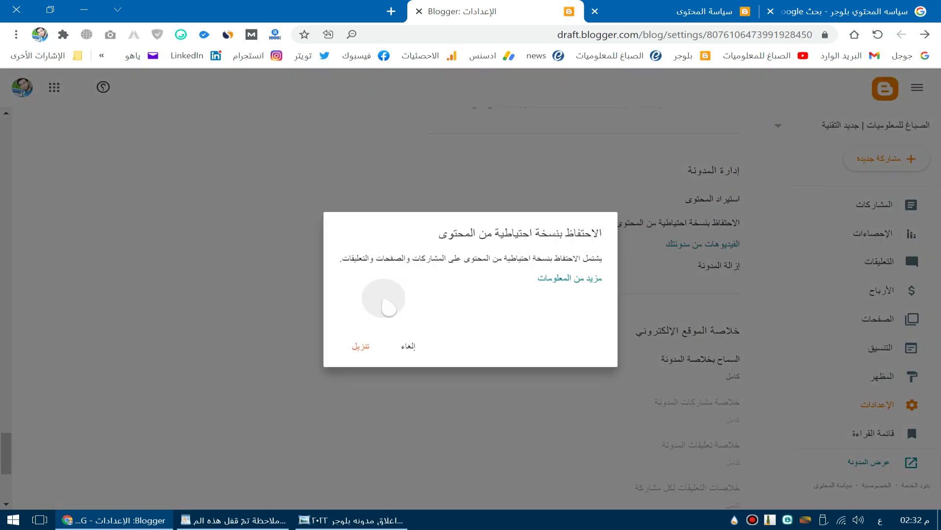
click(363, 347)
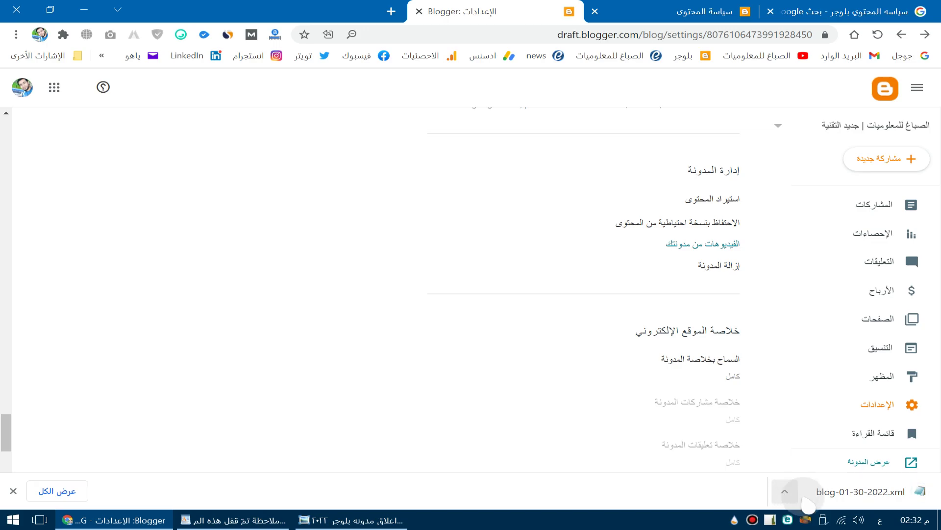
click(785, 491)
click(762, 446)
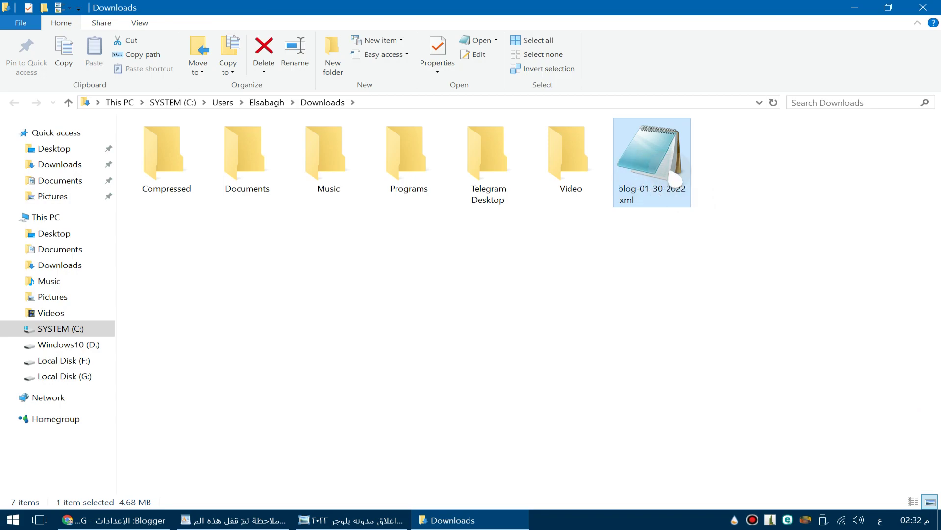
- Create a new folder named "نسخه احطياطية من المدونة" in Downloads
right_click(486, 294)
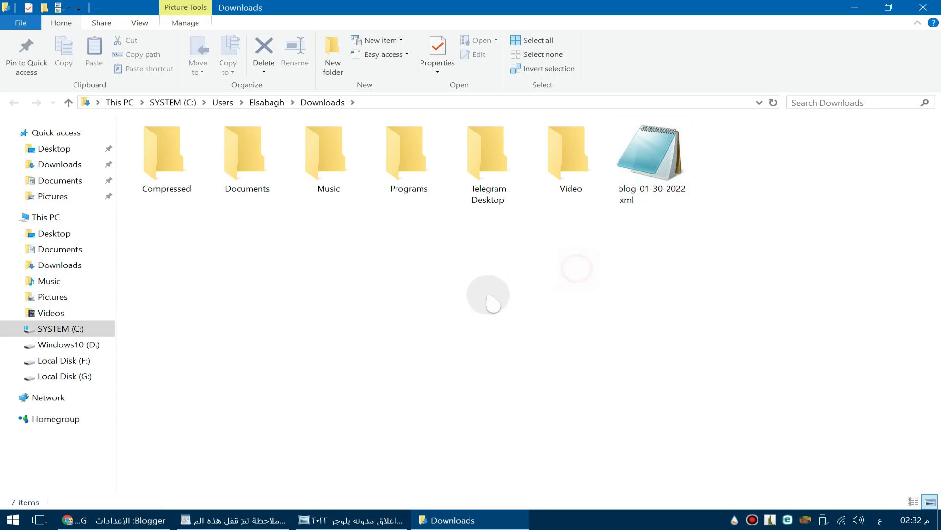
mouse_move(606, 478)
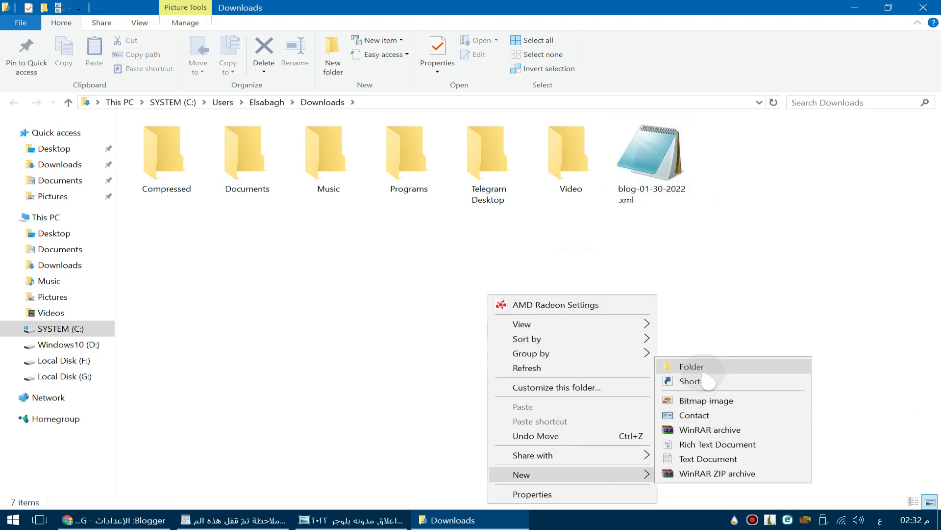
click(698, 367)
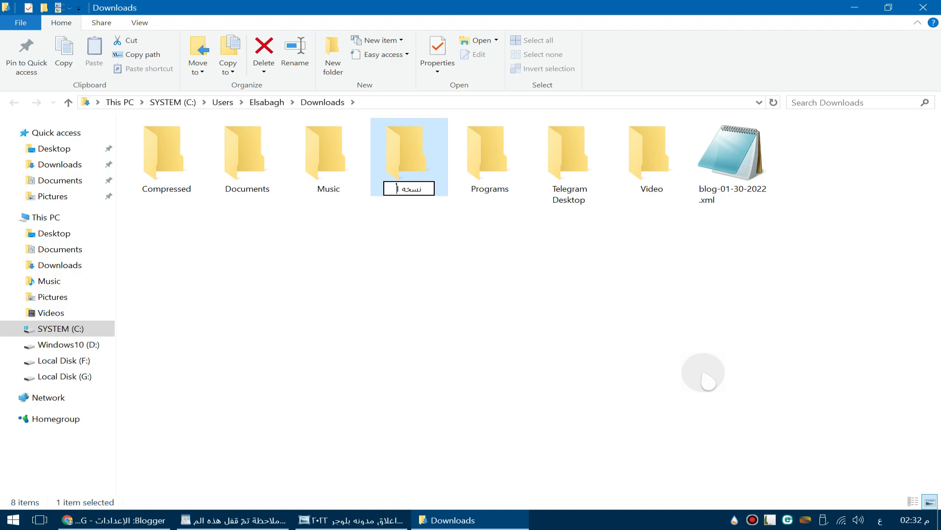
text(نسخه احطياطية من المدونة)
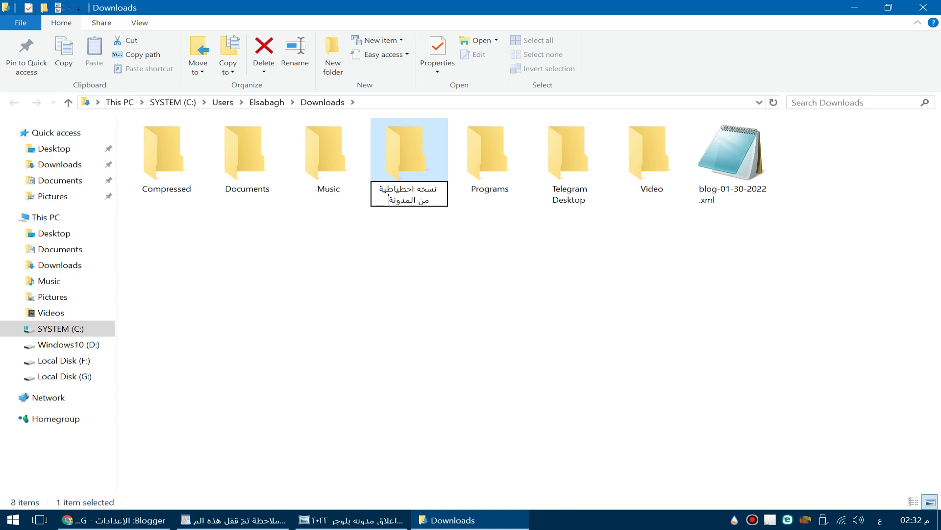
click(505, 307)
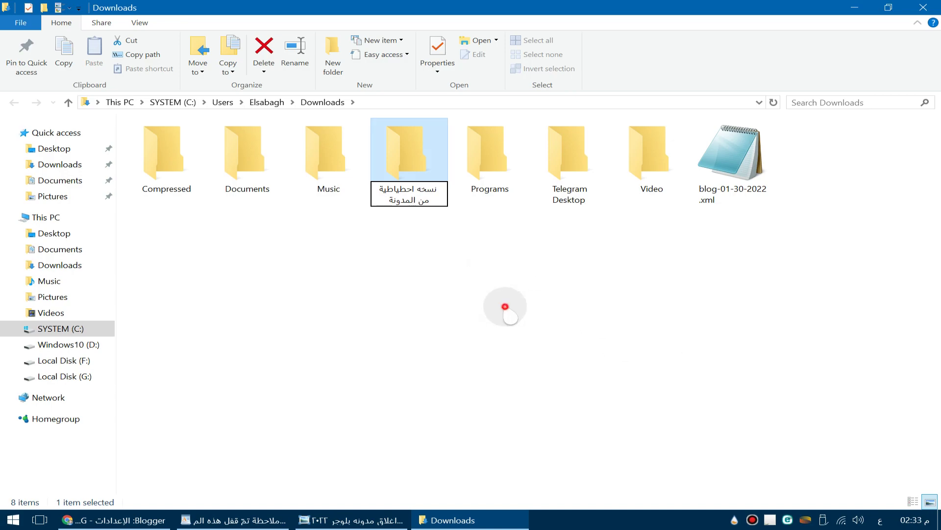
- Move blog-01-30-2022.xml into the new backup folder, check the folder's contents and return to Downloads
drag(716, 197, 657, 170)
double_click(655, 161)
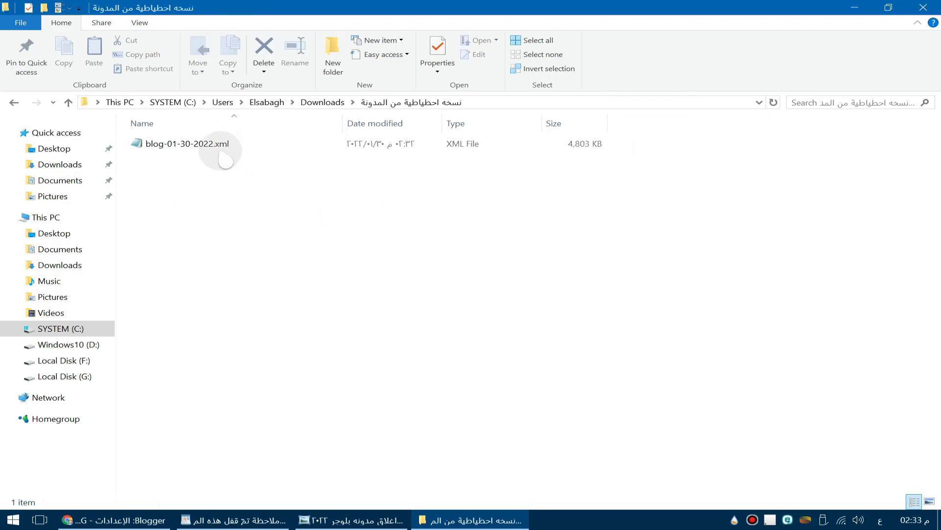
click(225, 147)
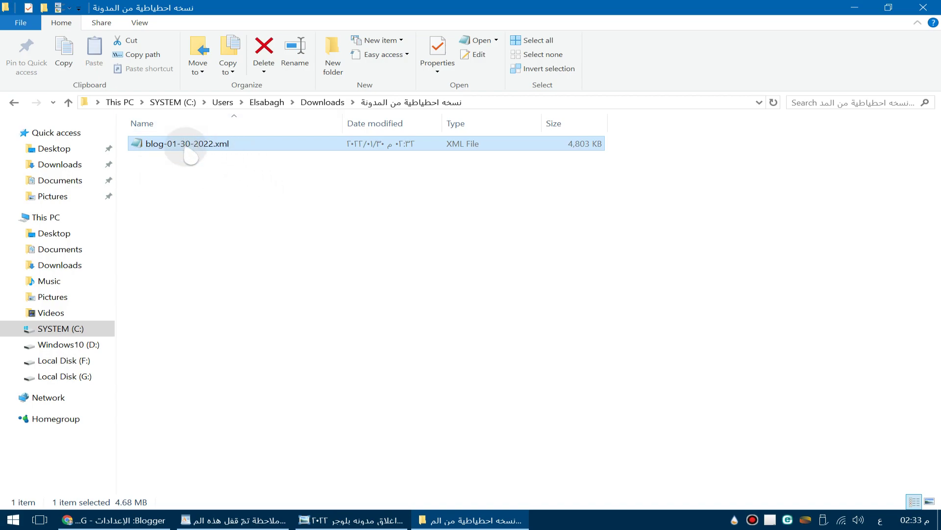
click(69, 102)
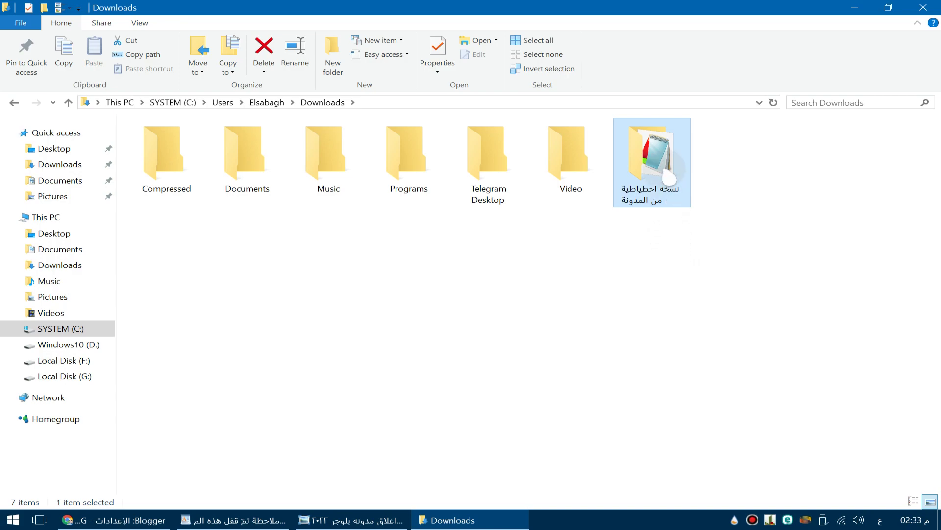
- In Chrome, download a backup copy of the blog's theme from the Blogger theme page and show the file in its folder
click(147, 520)
click(856, 386)
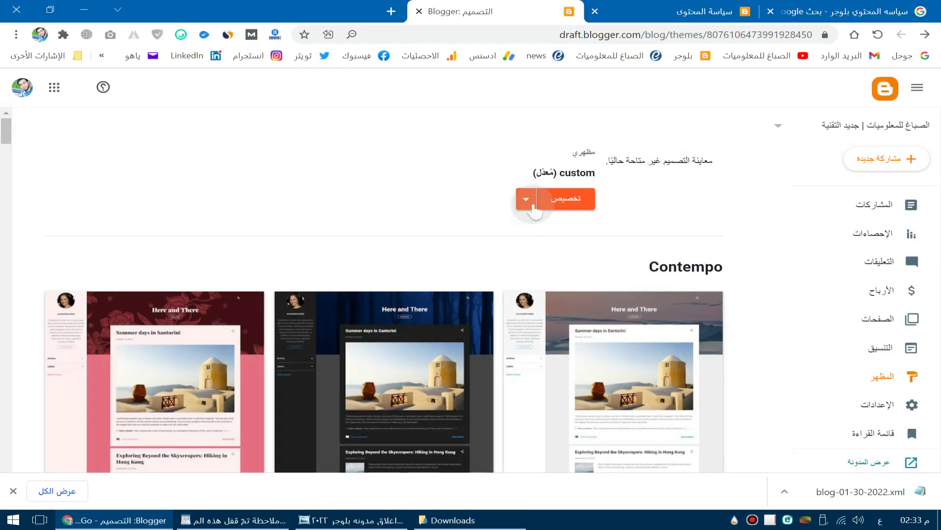
click(533, 210)
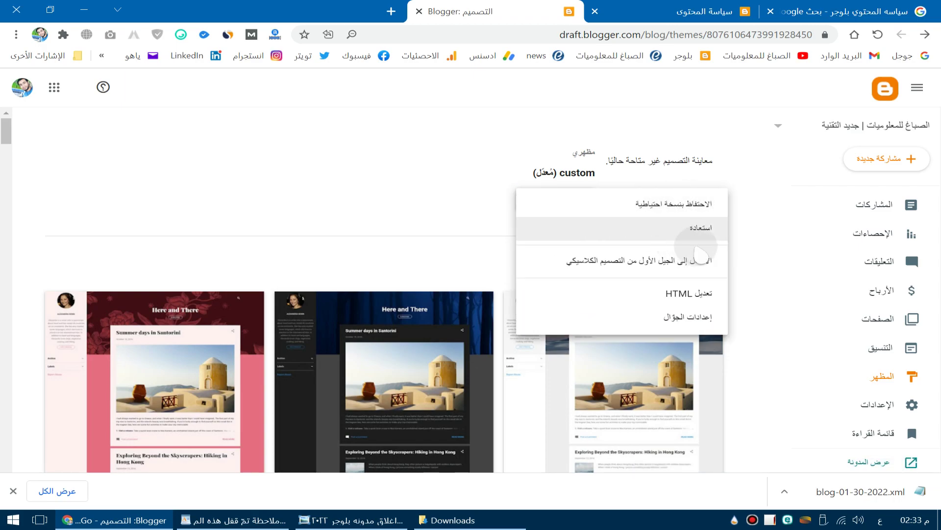
click(614, 204)
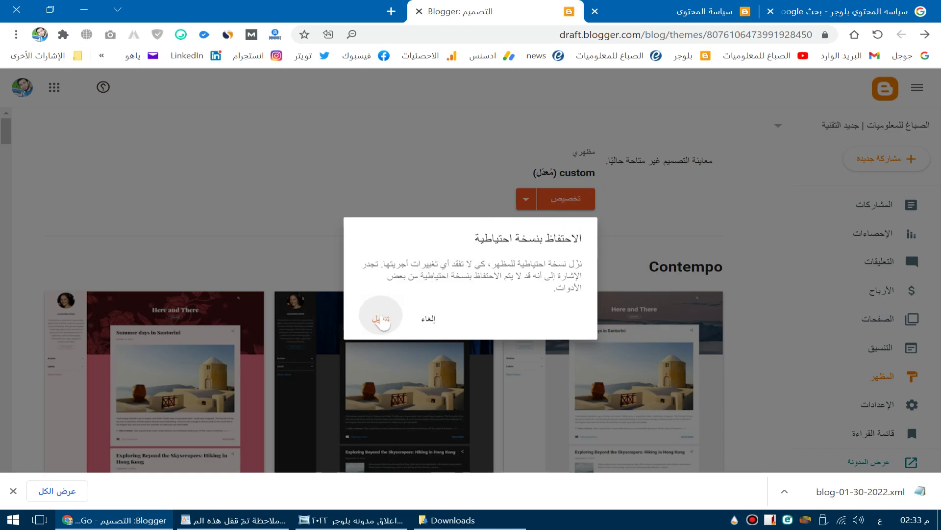
click(382, 319)
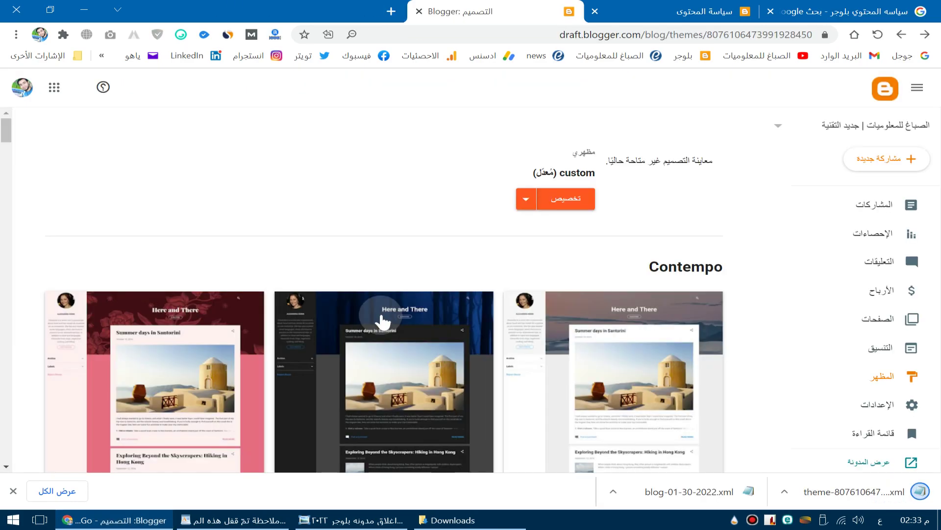
click(785, 491)
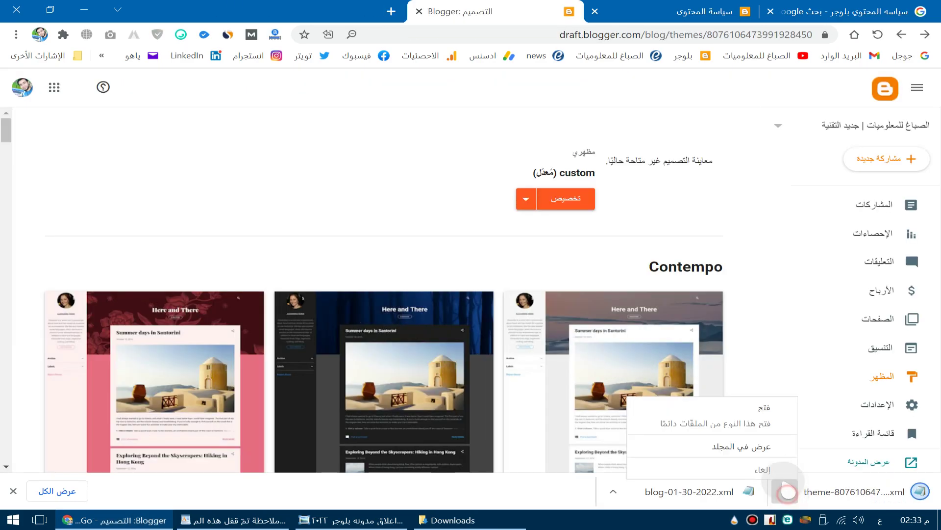
click(770, 447)
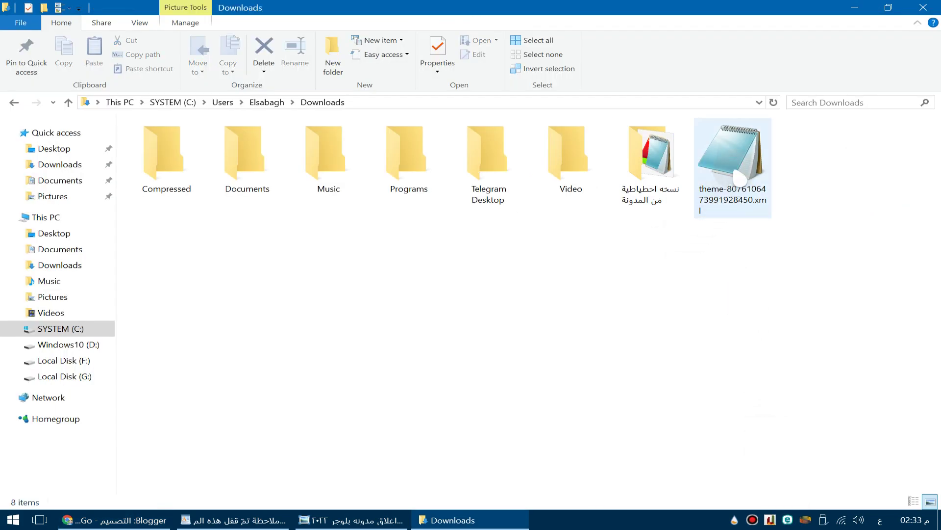
- Move the downloaded theme XML file into the "نسخه احطياطية من المدونة" folder and open that folder
drag(742, 158, 662, 178)
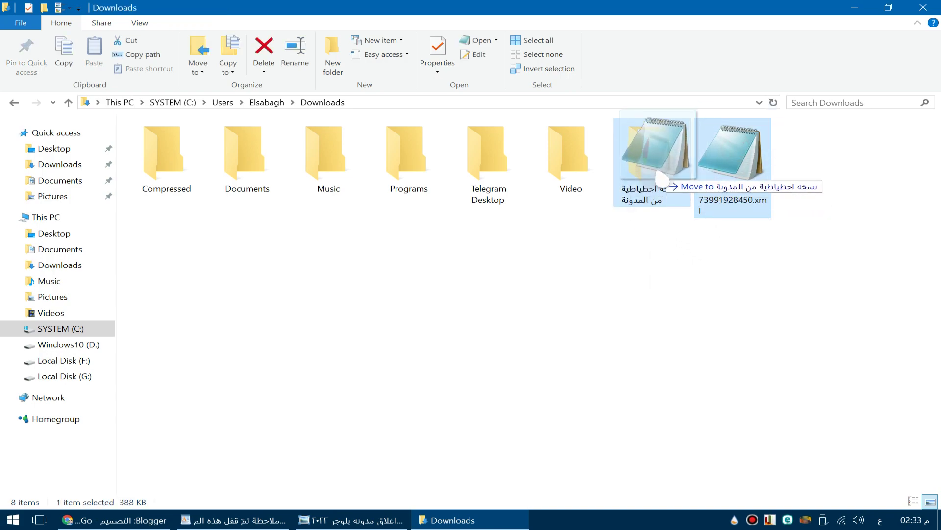
drag(662, 177, 662, 177)
double_click(654, 177)
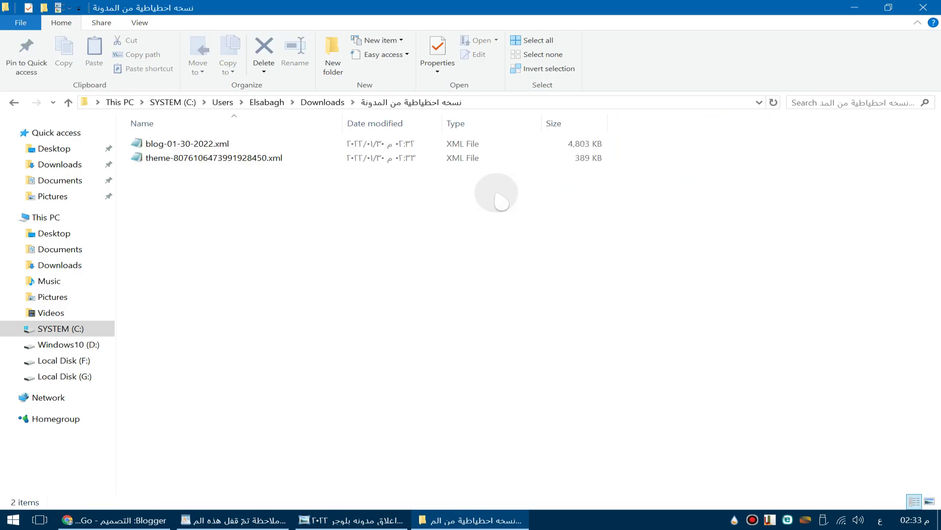
- Display the backup folder's files as large icons, check the blog and theme XML files, and return to Downloads
click(132, 24)
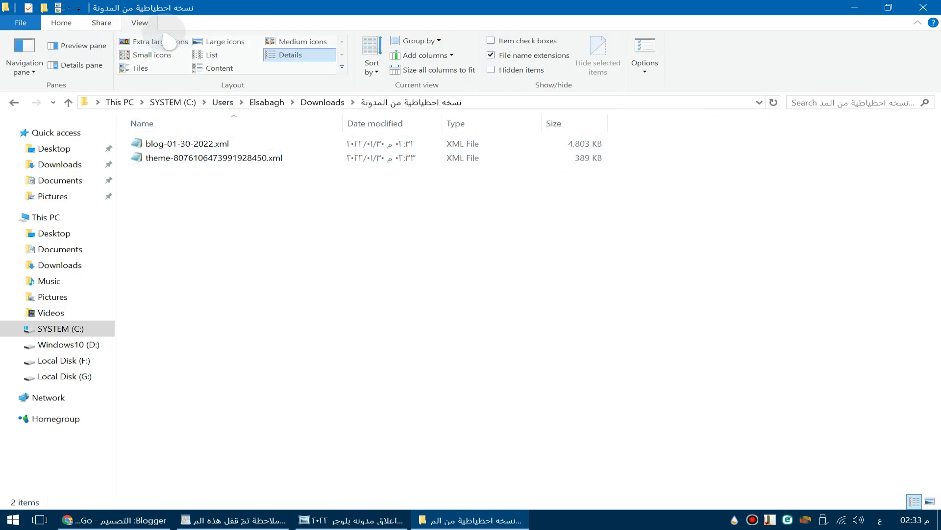
click(210, 40)
click(178, 164)
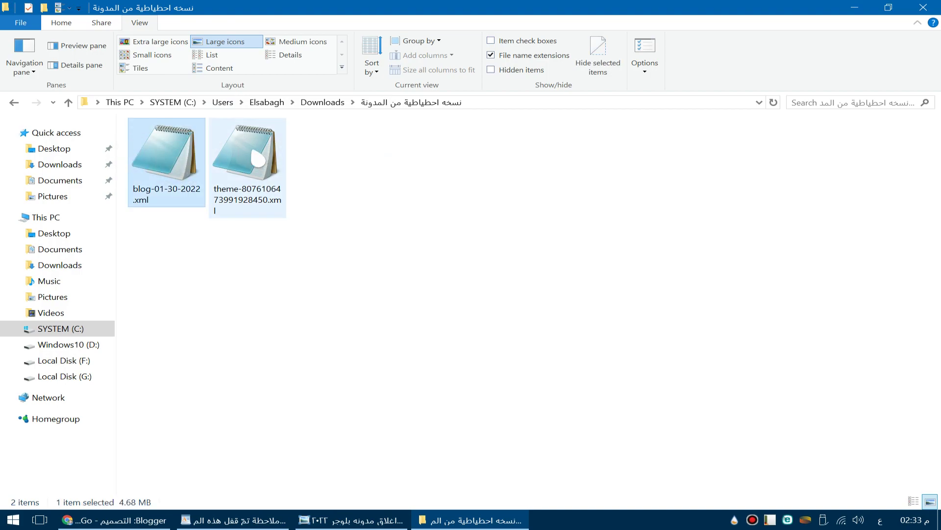
click(265, 177)
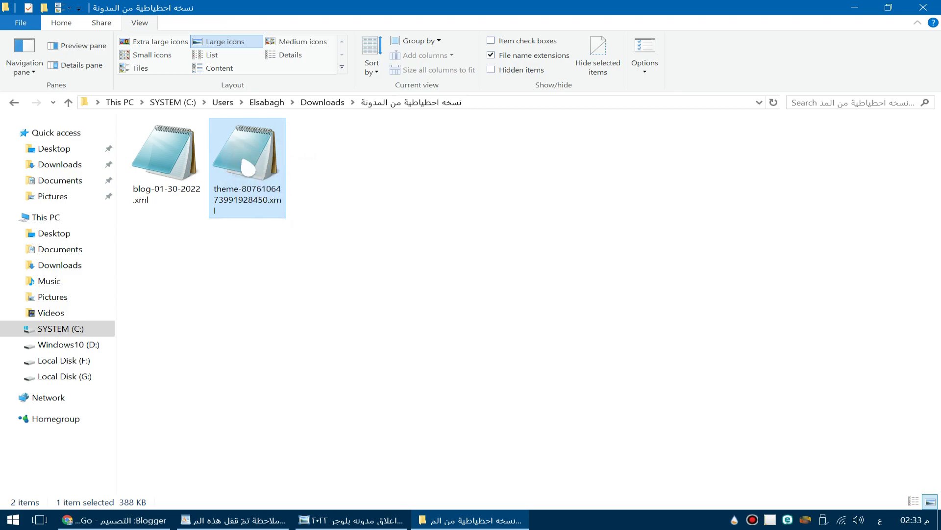
drag(361, 294, 145, 123)
click(73, 104)
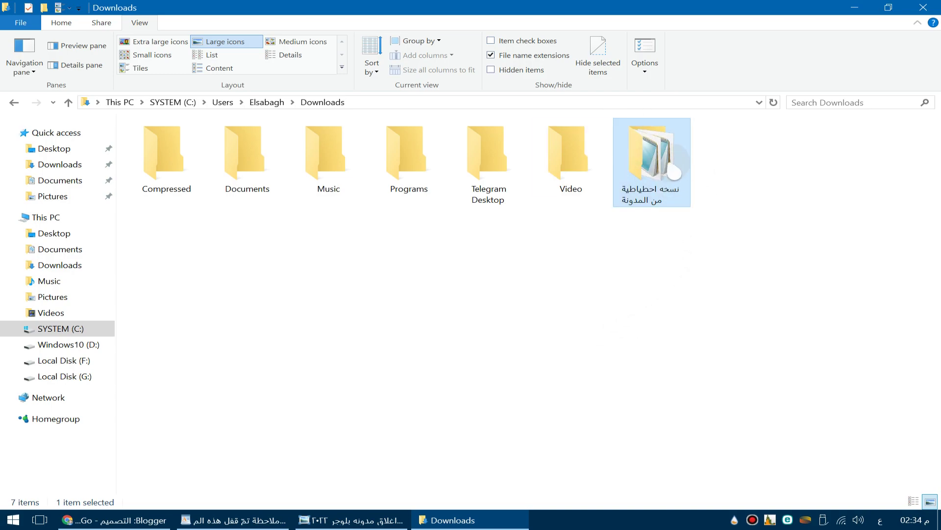
mouse_move(662, 171)
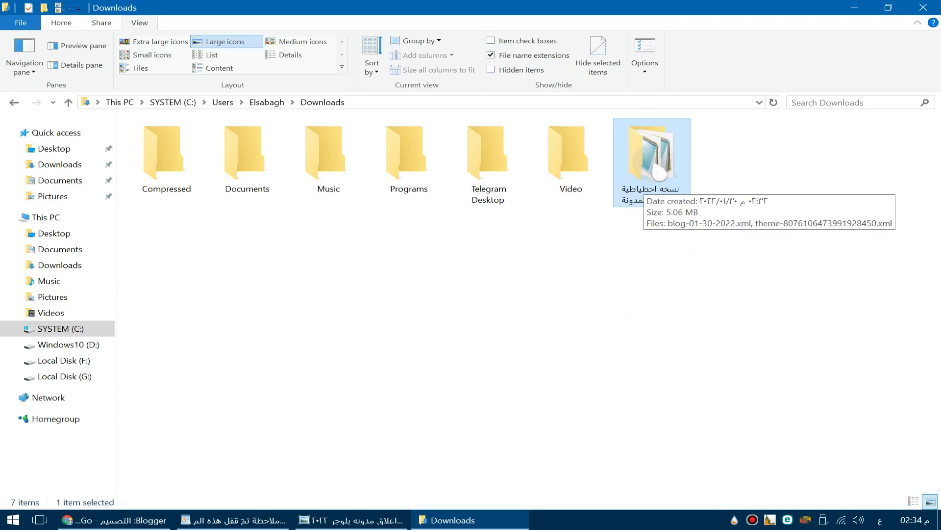
- Review the locked-blog notice image, return to the backup folder in Downloads, and bring up the notes document
click(316, 519)
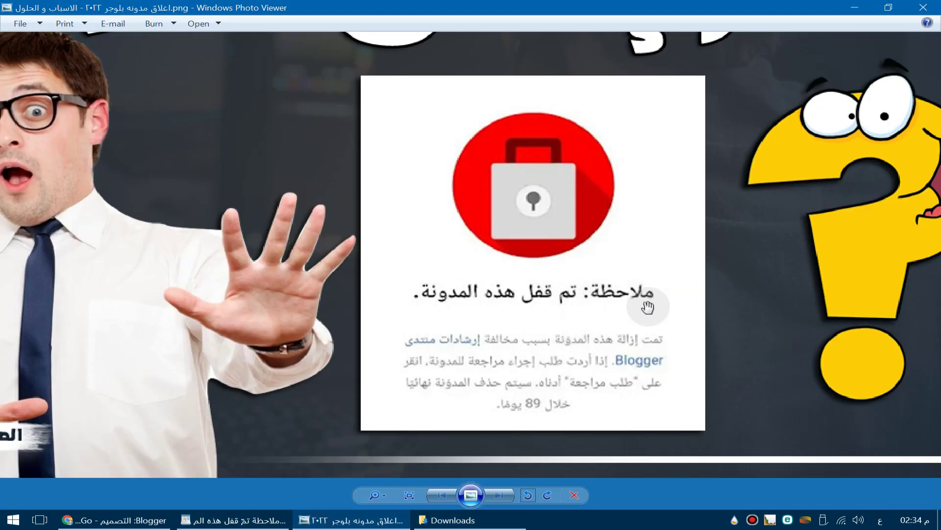
scroll(648, 306, down, 3)
scroll(651, 320, up, 3)
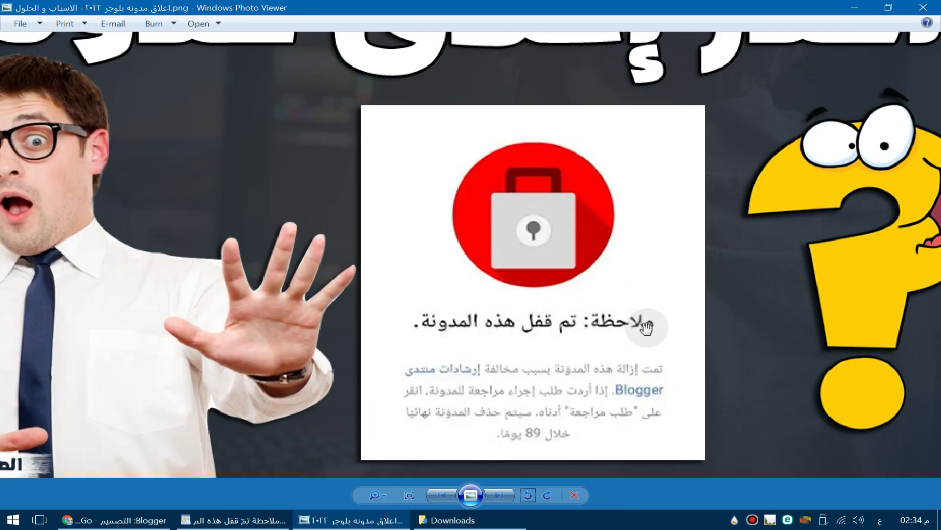
click(451, 520)
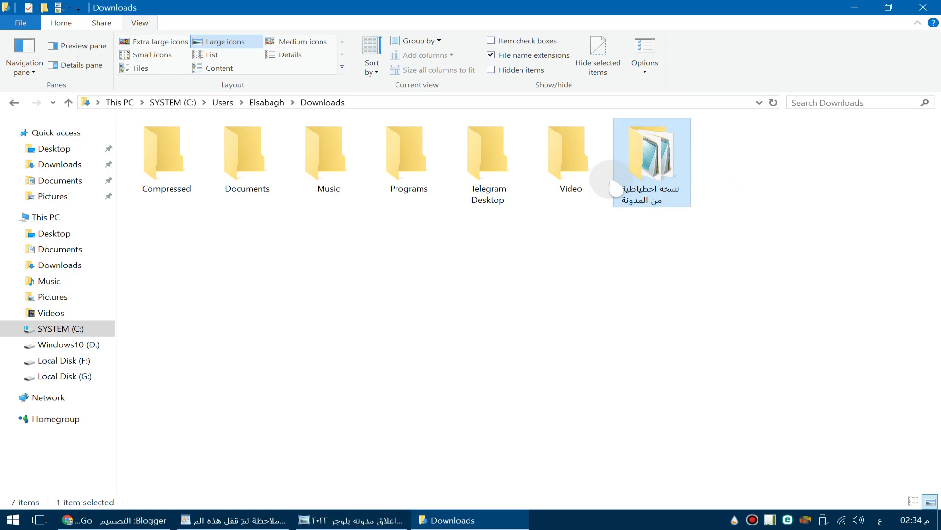
click(238, 521)
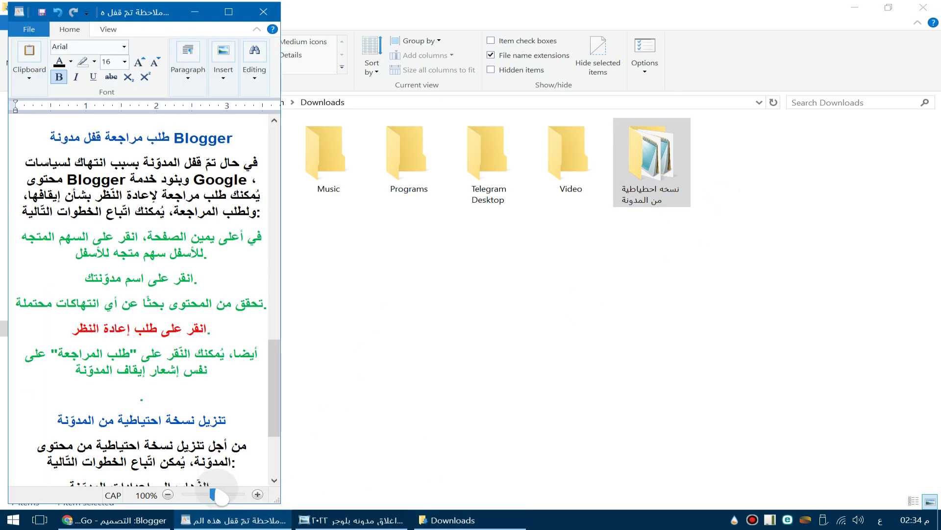
- Switch to Chrome and examine the Blogger content policy page through its enforcement section, ending on the Google search results for the policy
click(114, 519)
click(692, 12)
scroll(804, 282, up, 15)
scroll(804, 282, up, 3)
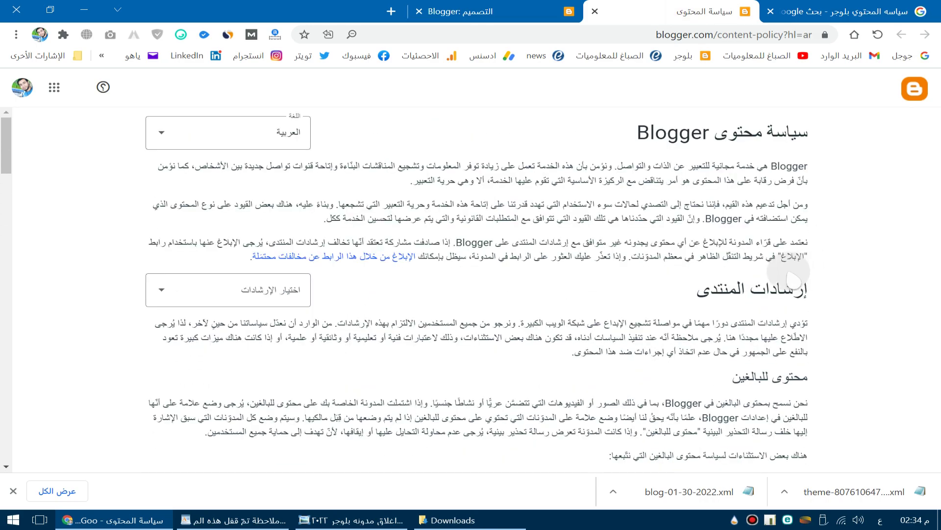
scroll(697, 245, down, 3)
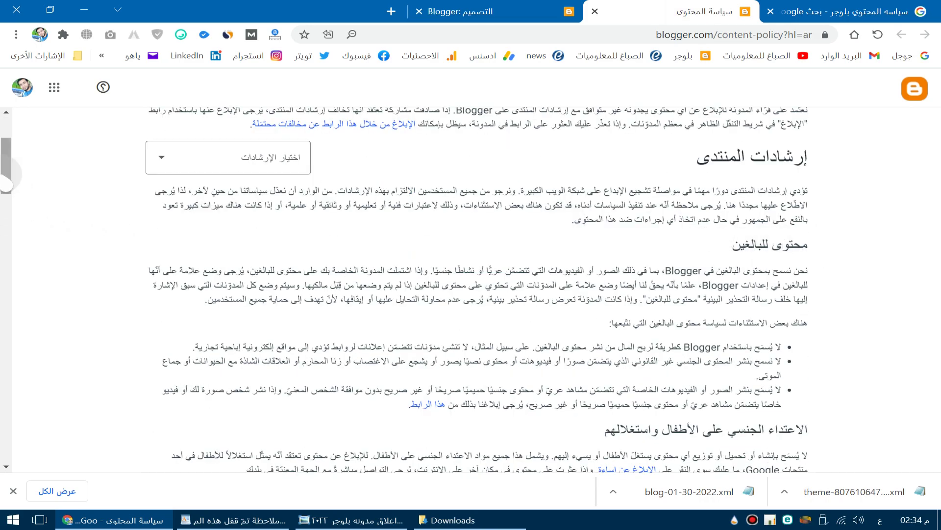
drag(6, 161, 18, 445)
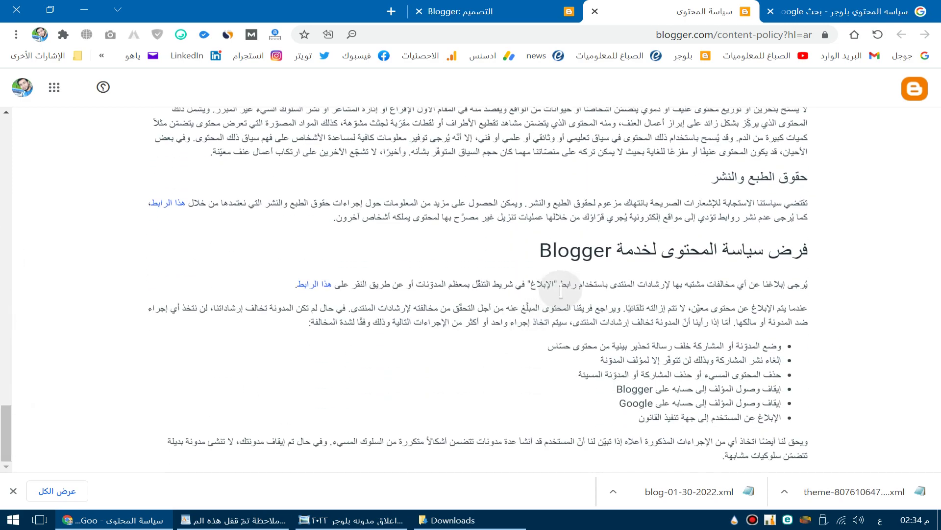
scroll(595, 277, up, 6)
scroll(602, 273, up, 5)
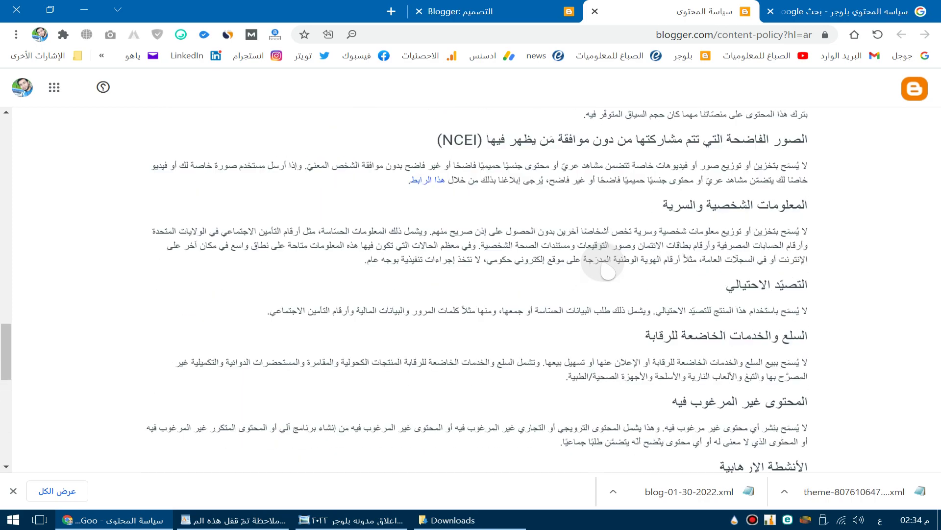
scroll(662, 262, up, 11)
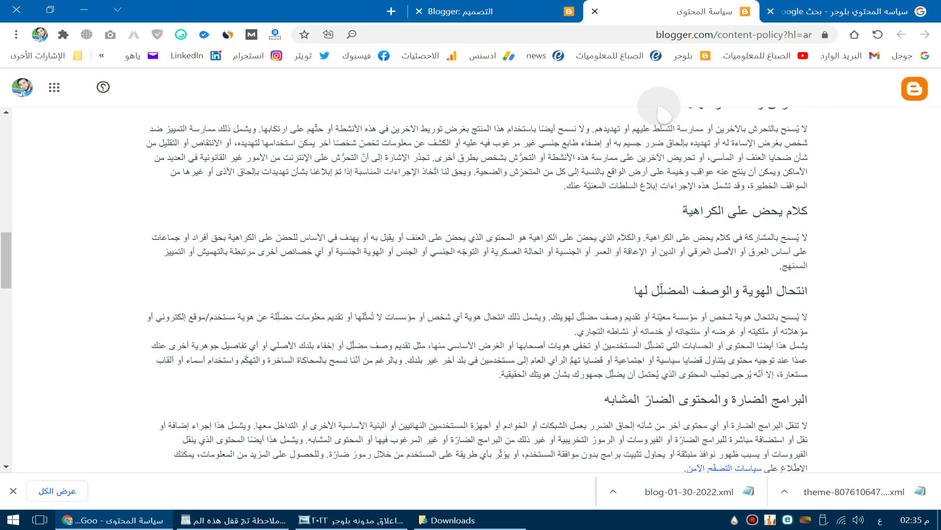
click(828, 12)
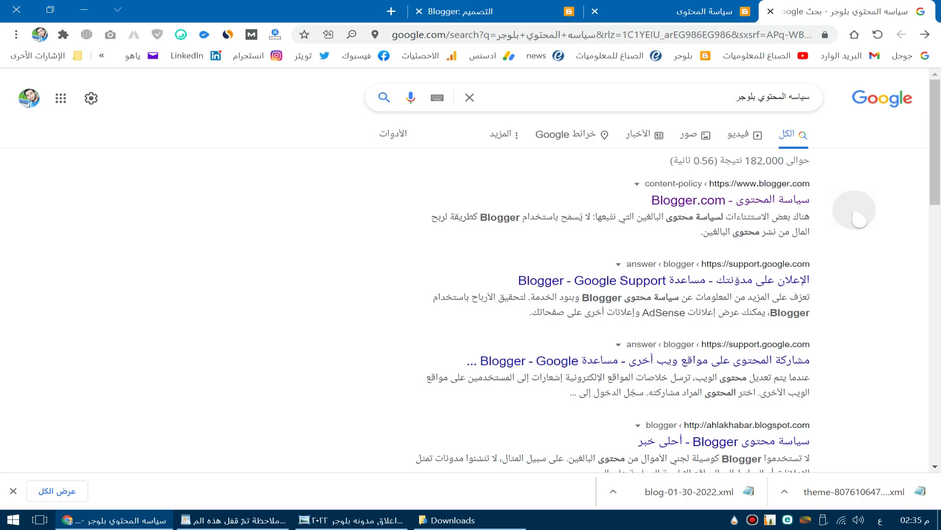
- Minimize Chrome and close the Downloads window and the notice image, leaving the notes open on the desktop
click(84, 10)
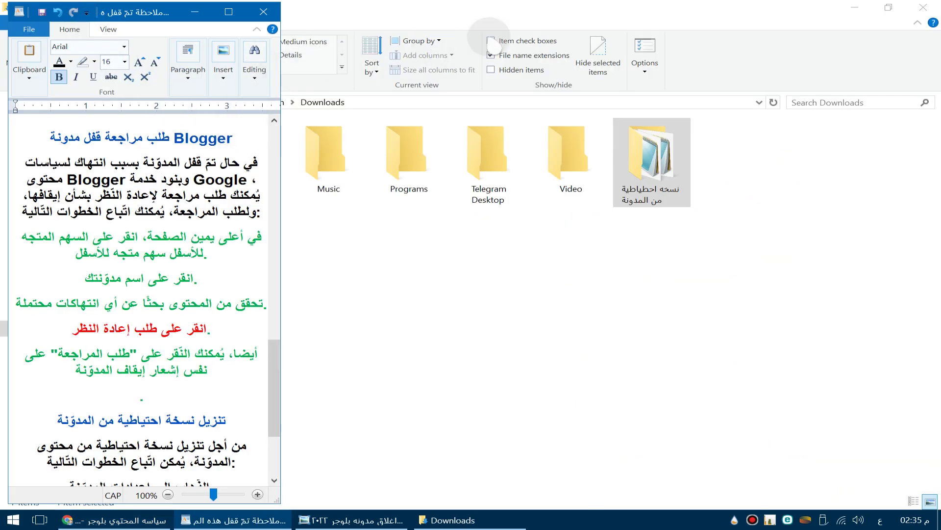
click(711, 135)
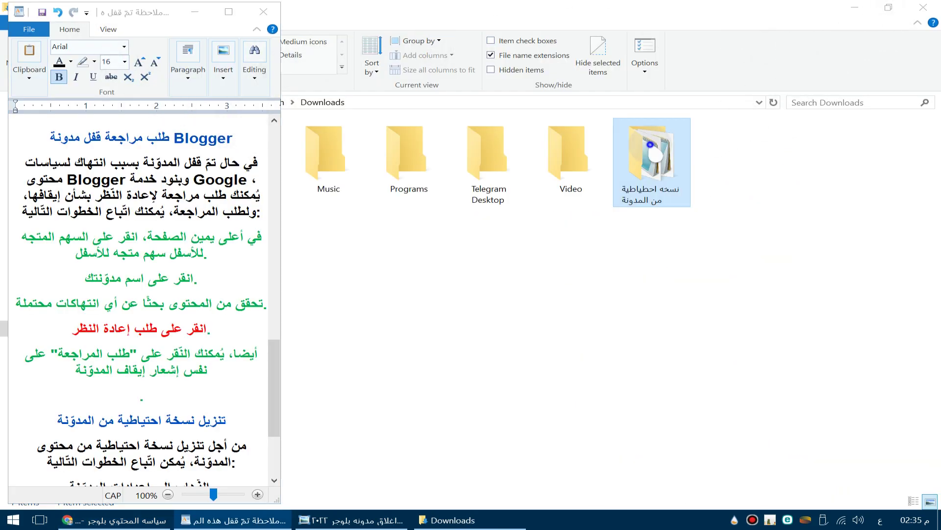
click(674, 383)
click(923, 7)
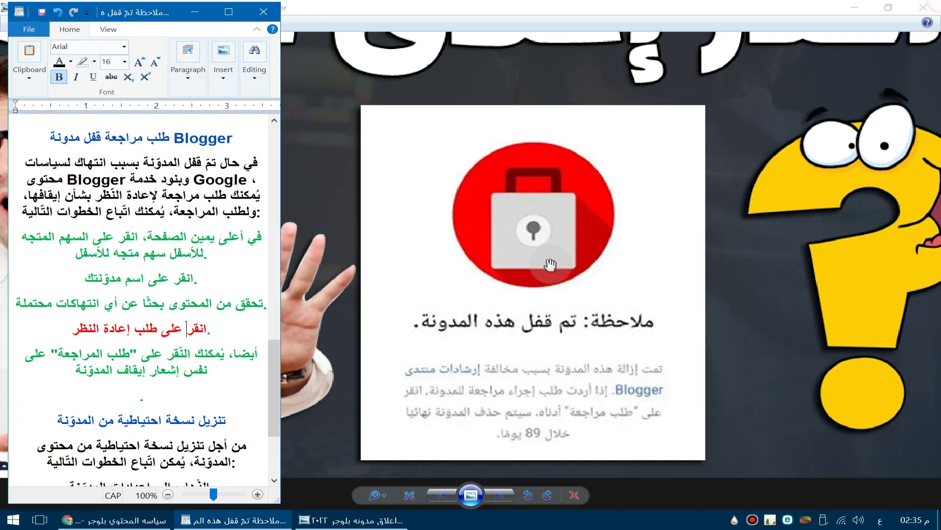
click(923, 7)
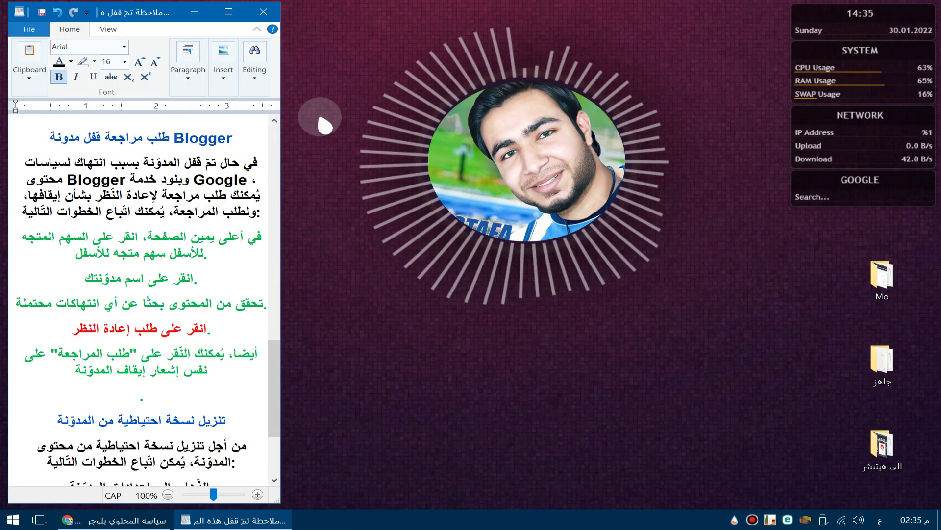
- Look over the notes' section on backing up the blog and return to the beginning of the document
scroll(280, 420, down, 5)
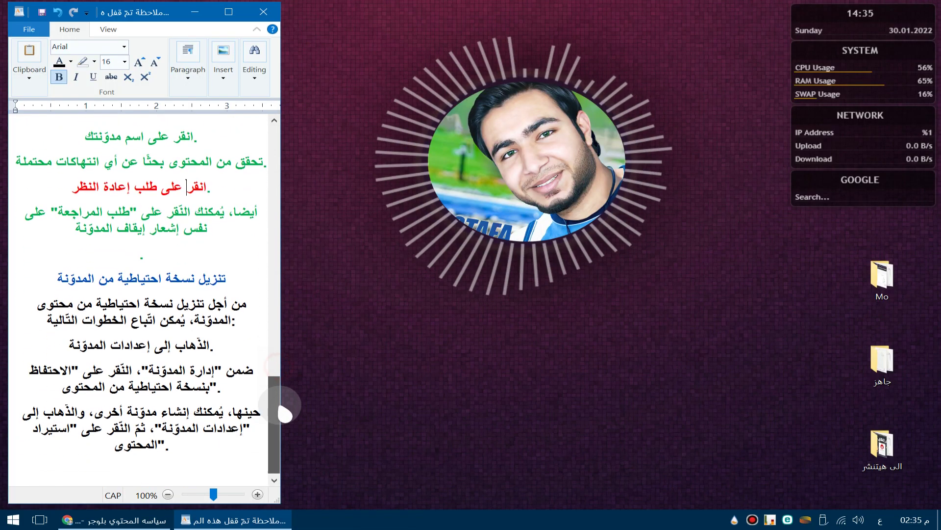
drag(284, 431, 349, 166)
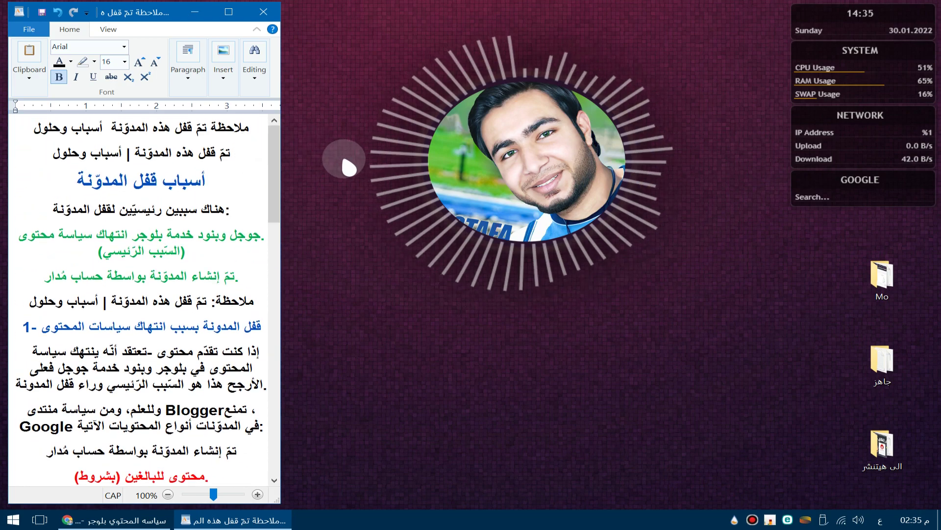